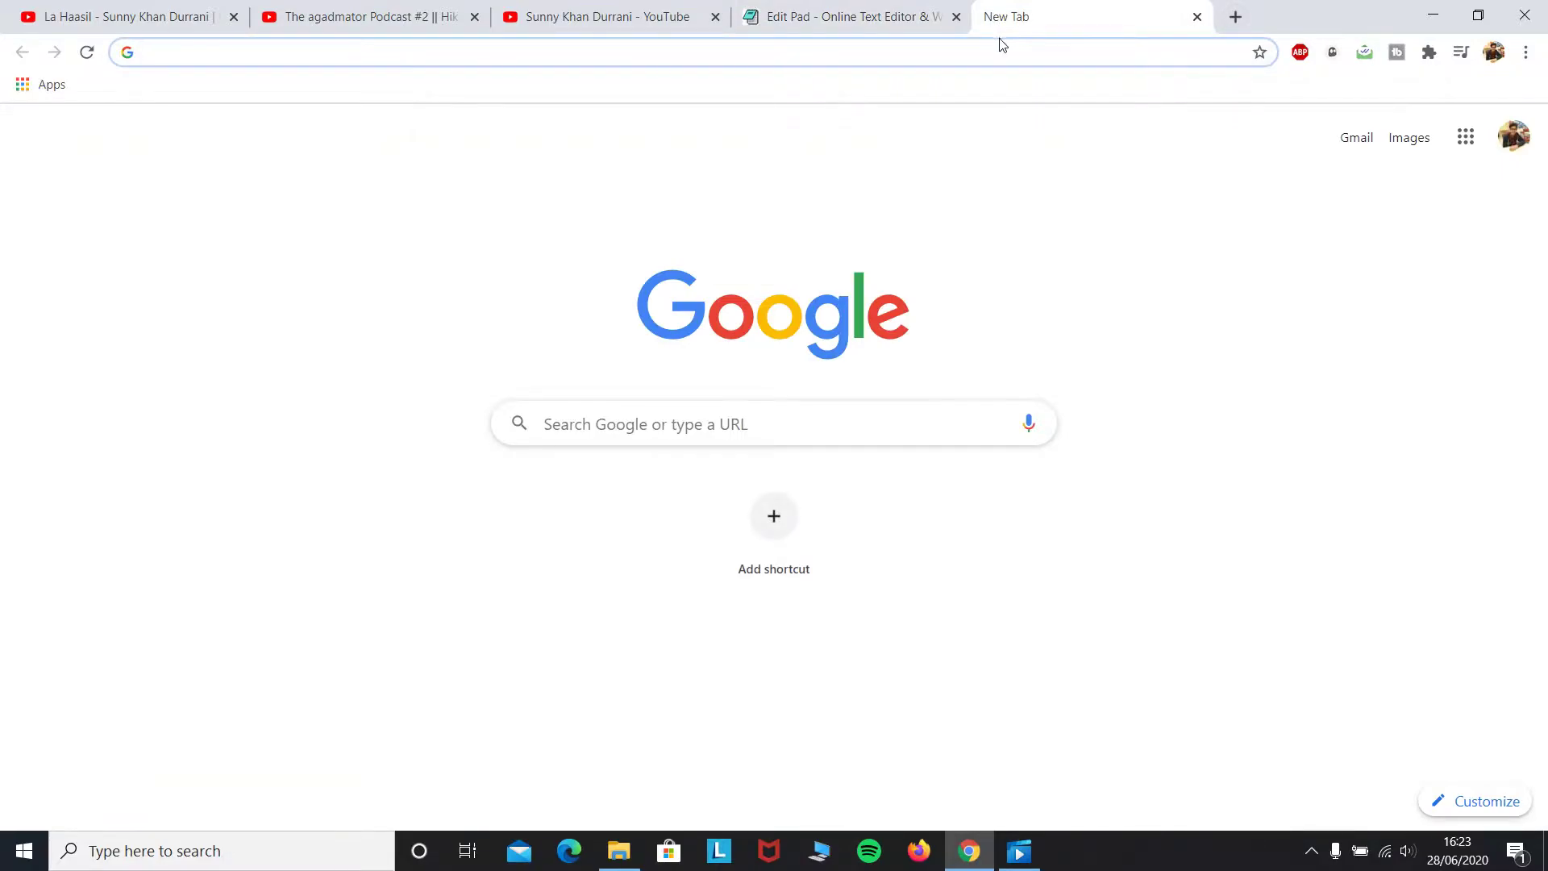
Search Google for 'vnc server', correcting the mistyped 'vnc viewr'
type("vnc")
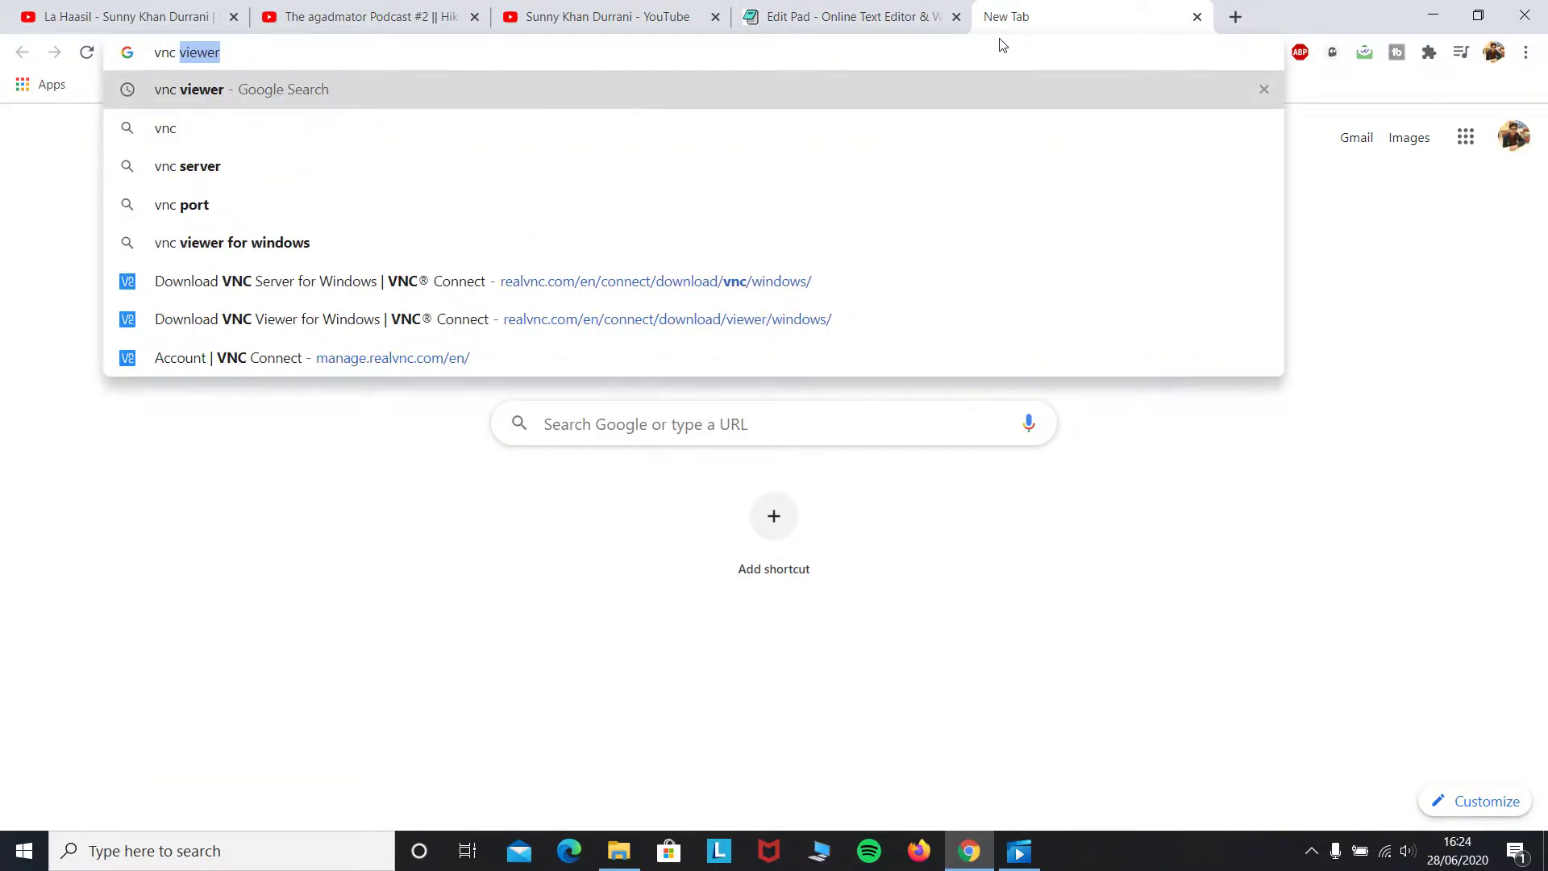
type(" viewr")
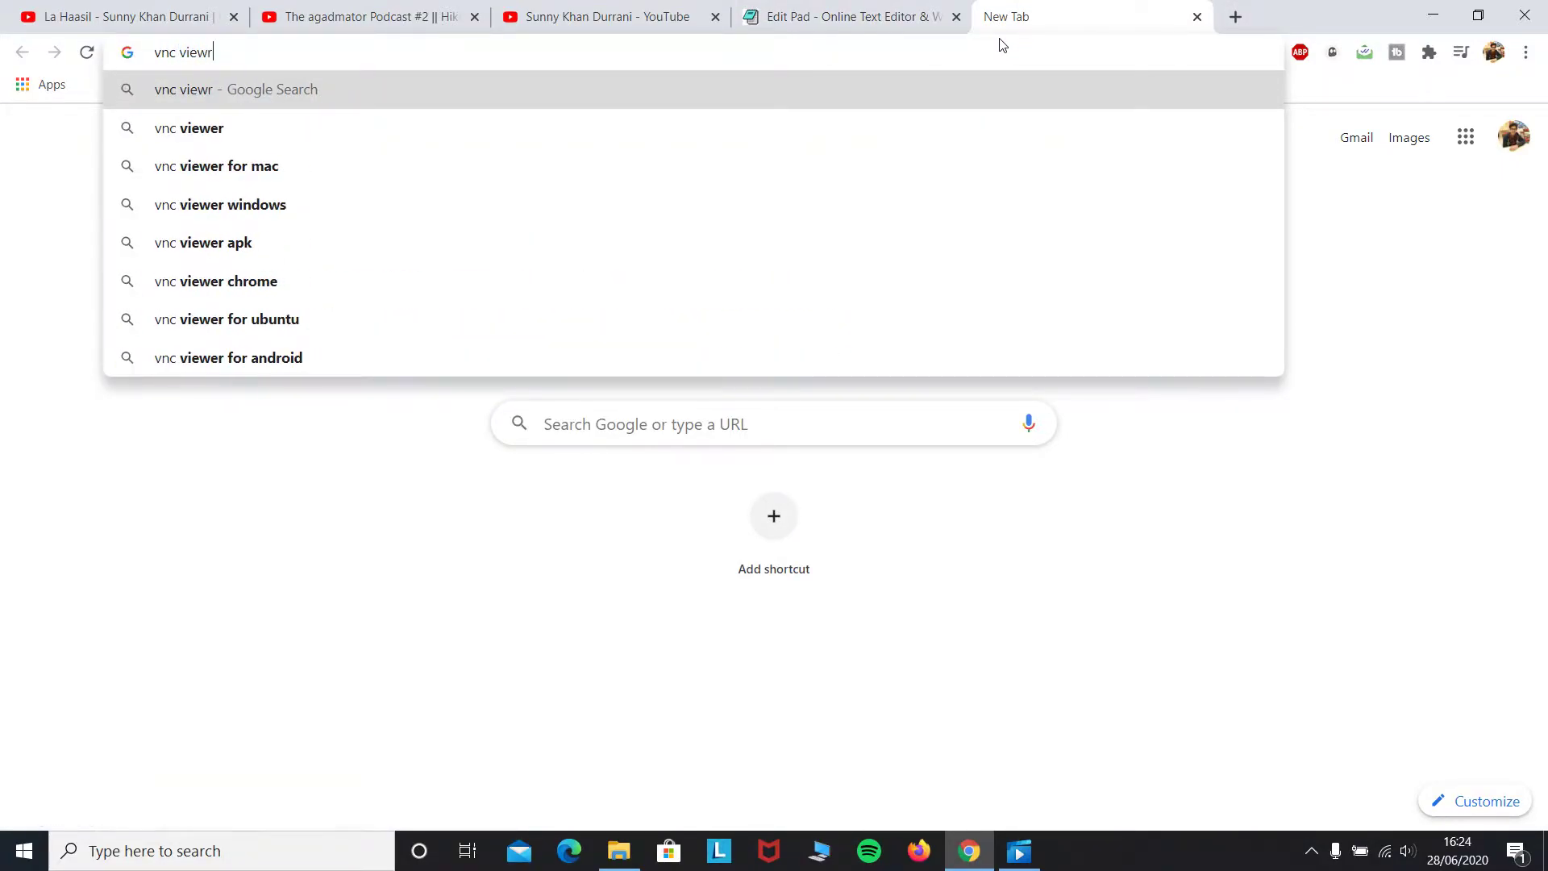
key("BackSpace")
key("BackSpace")
key("BackSpace")
key("BackSpace")
key("BackSpace")
type("s")
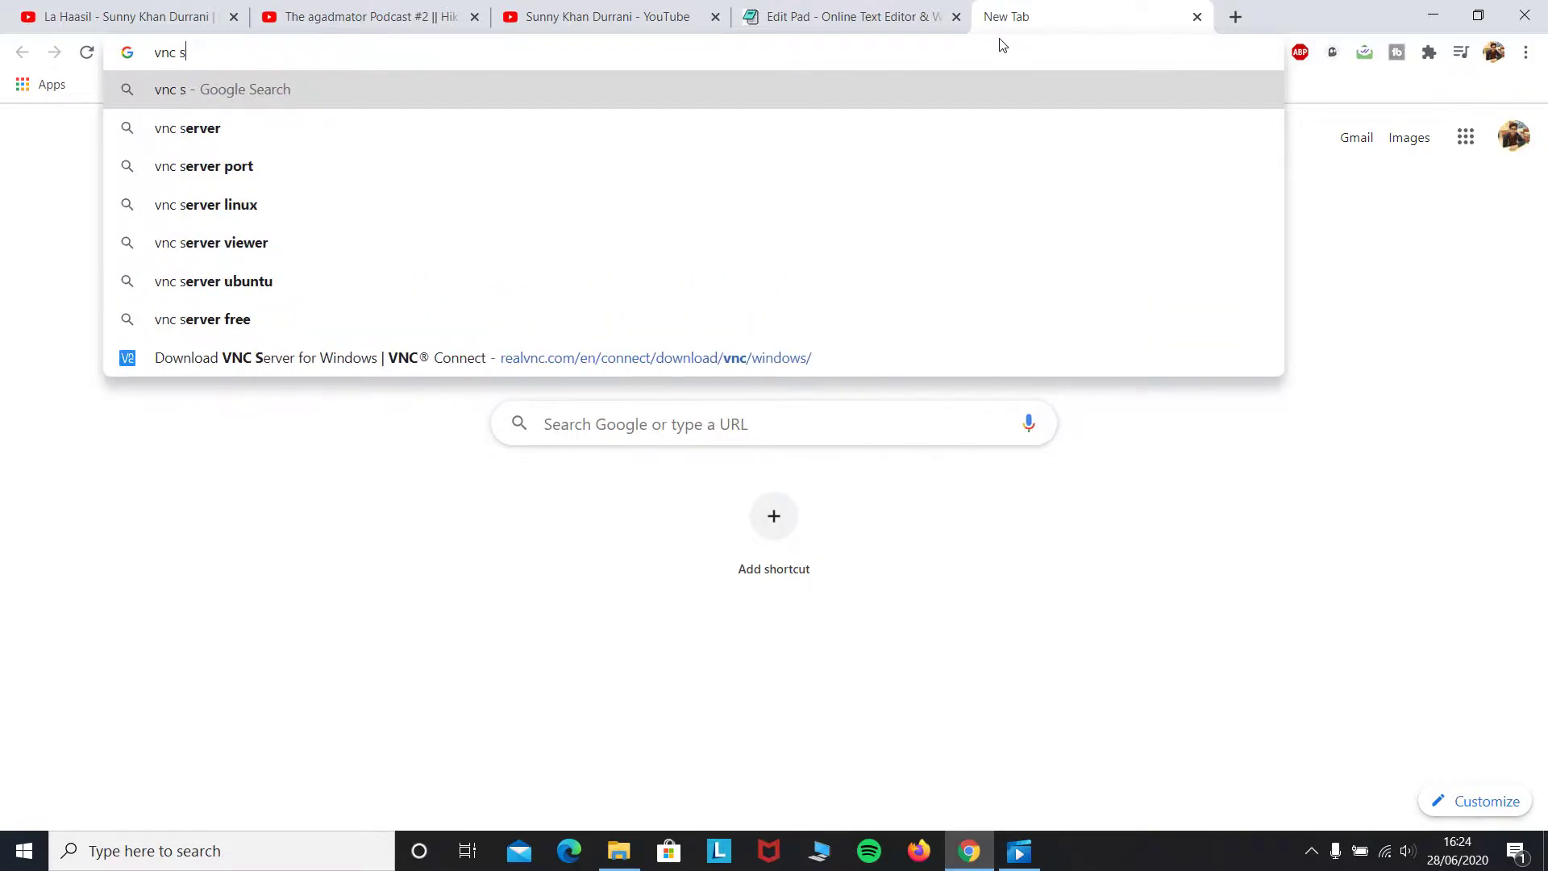
type("erver")
key("Return")
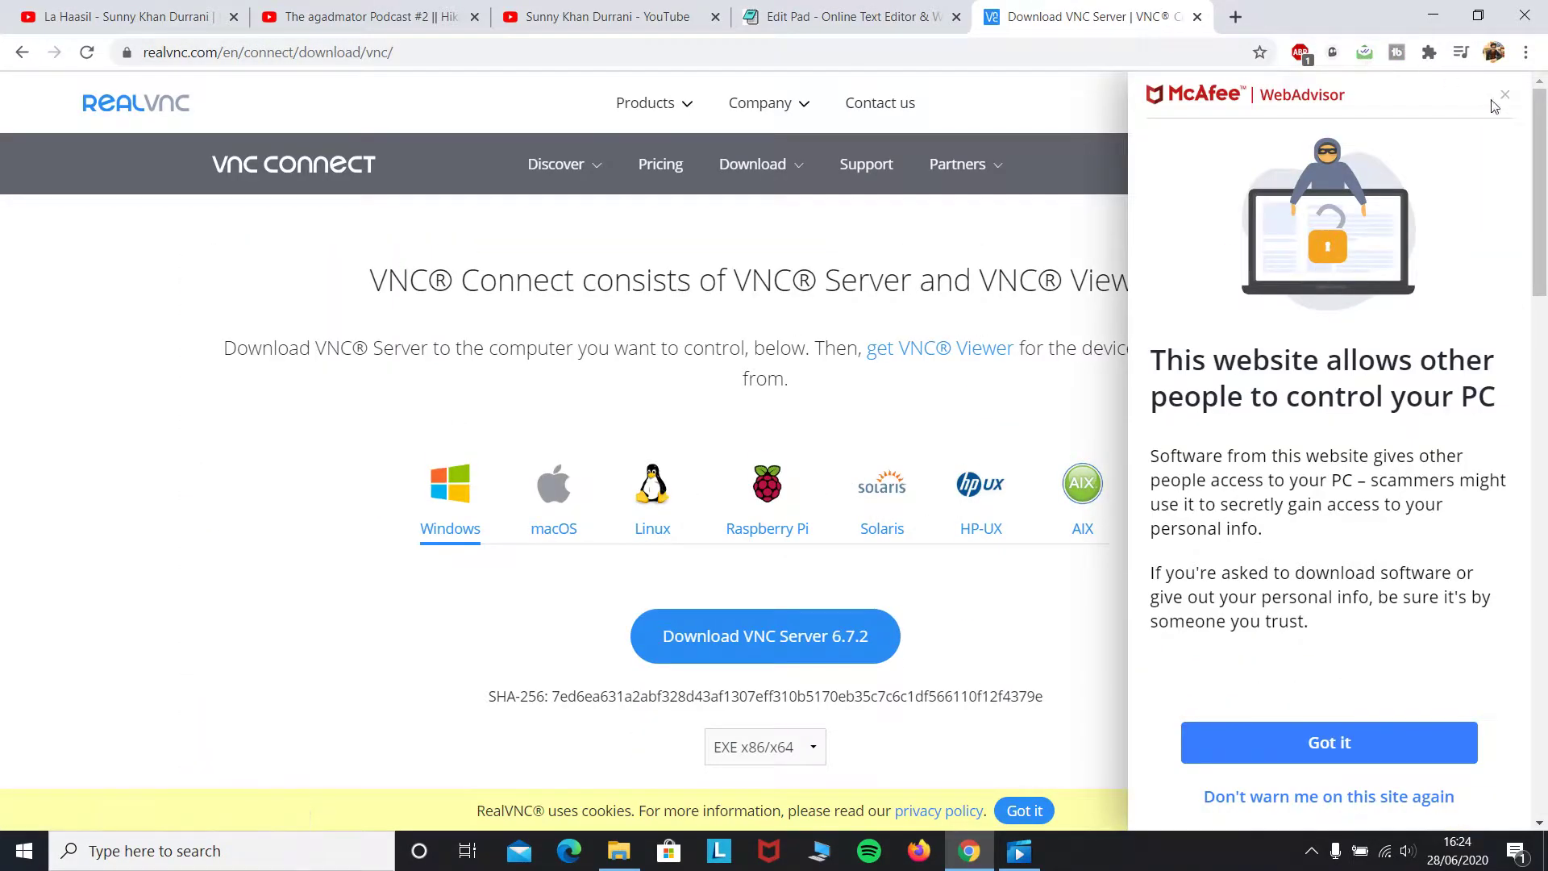
On realvnc.com, dismiss the security warning and download the VNC Server 6.7.2 installer for Windows
left_click(1505, 95)
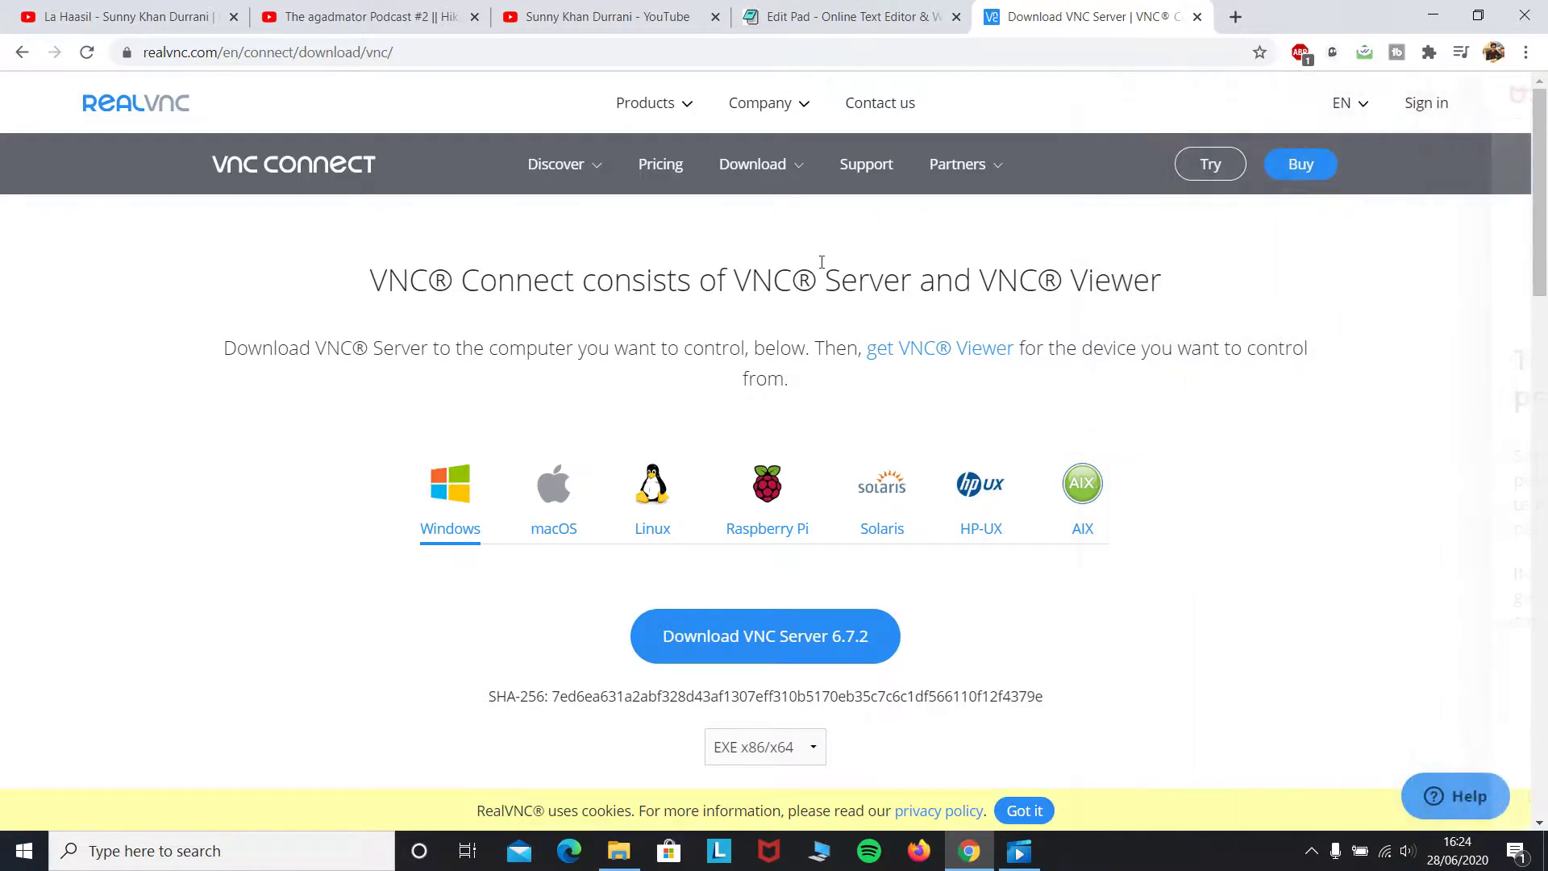
scroll(270, 270, "down", 2)
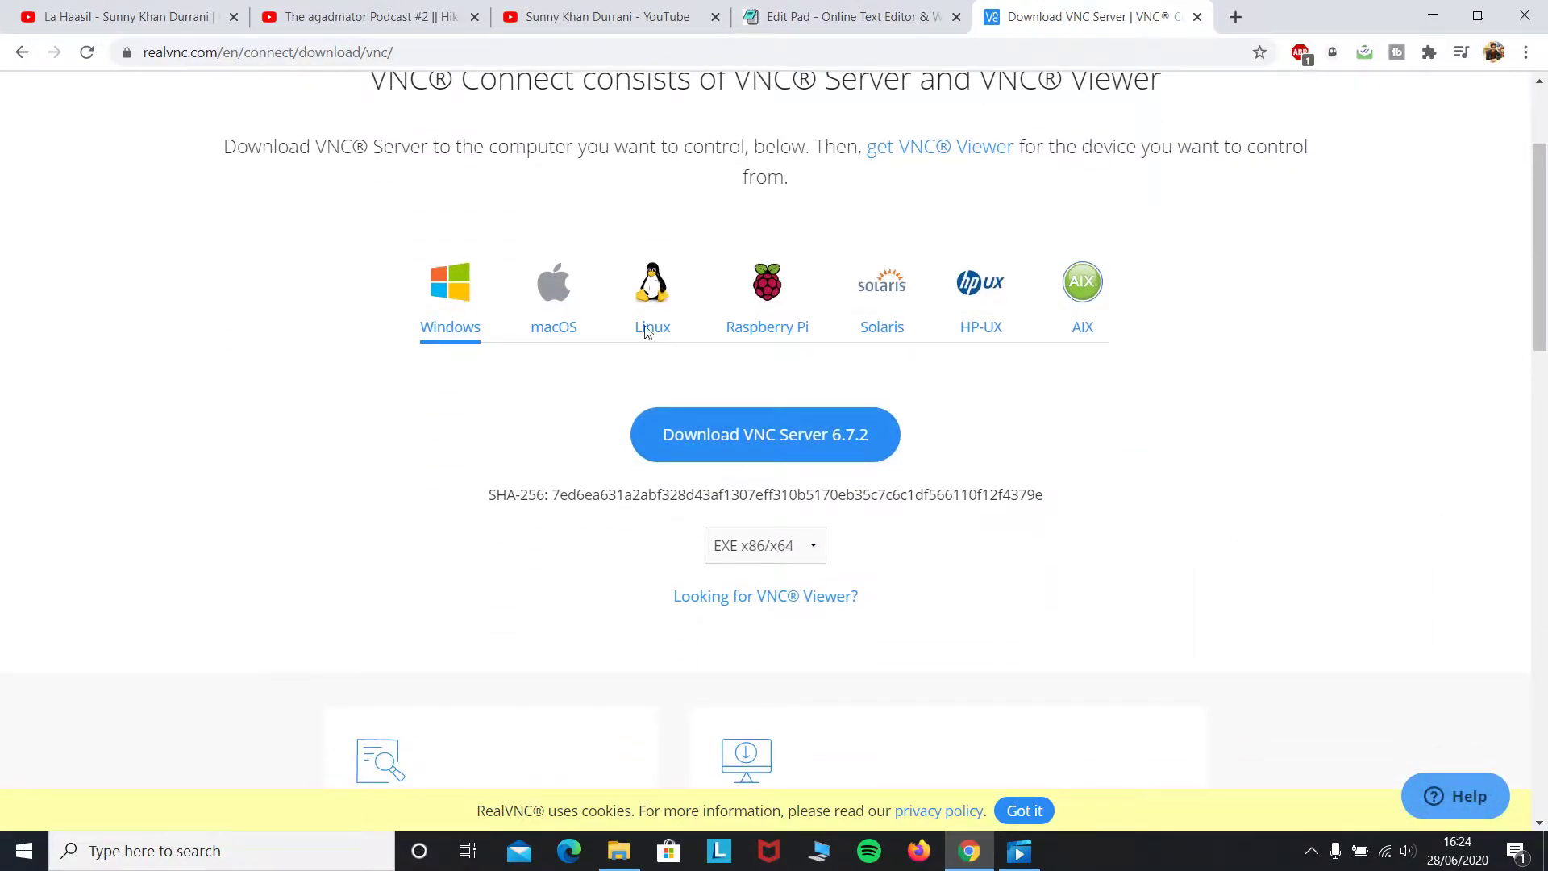
left_click(446, 316)
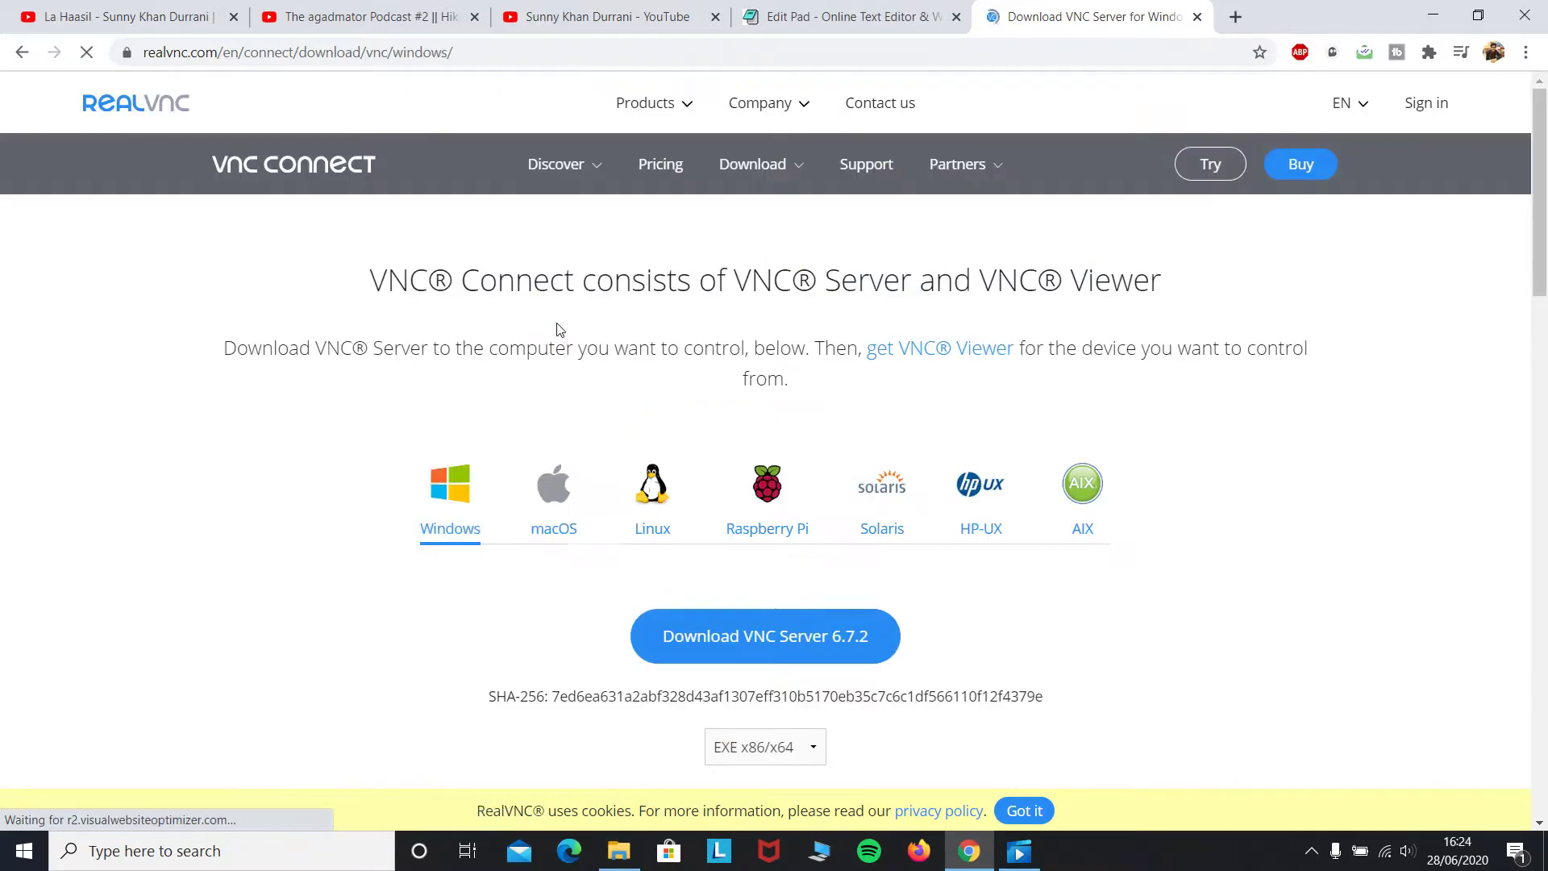
left_click(555, 525)
left_click(672, 525)
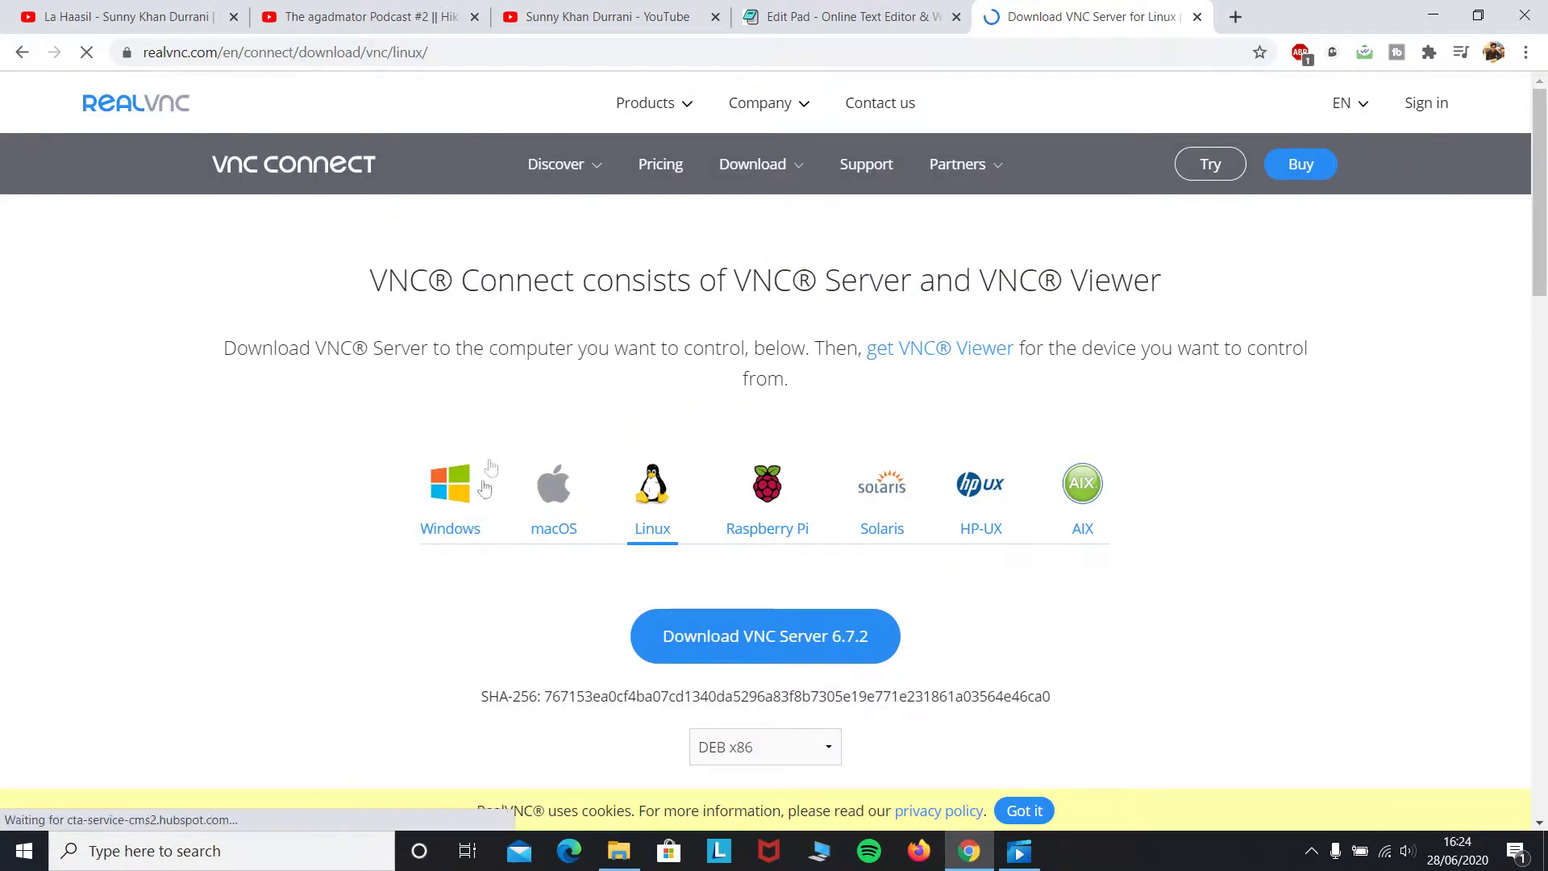
scroll(532, 387, "down", 3)
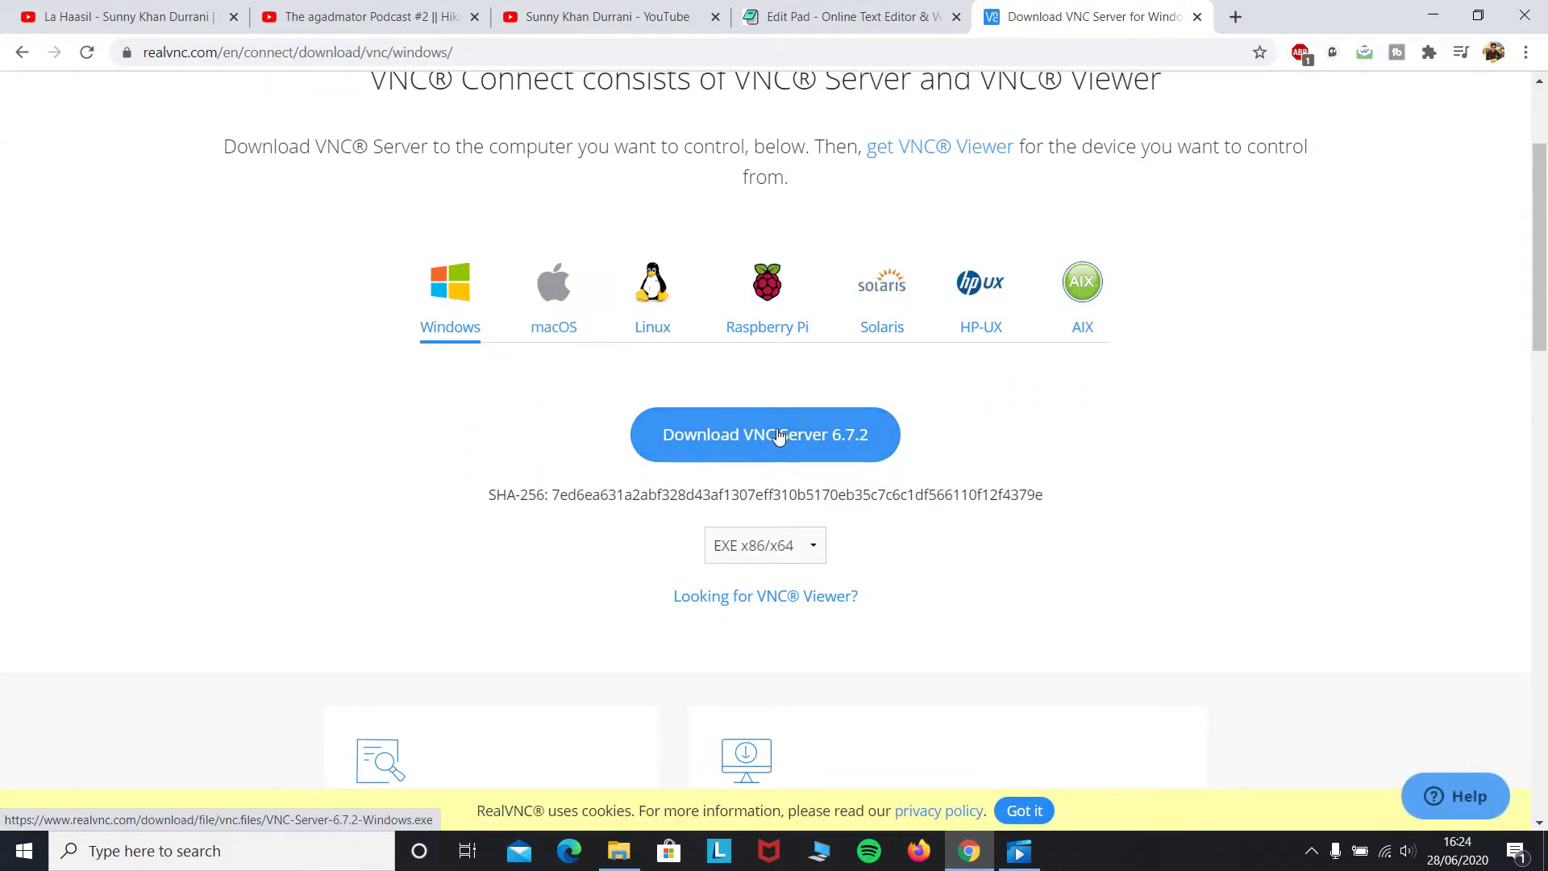
left_click(781, 436)
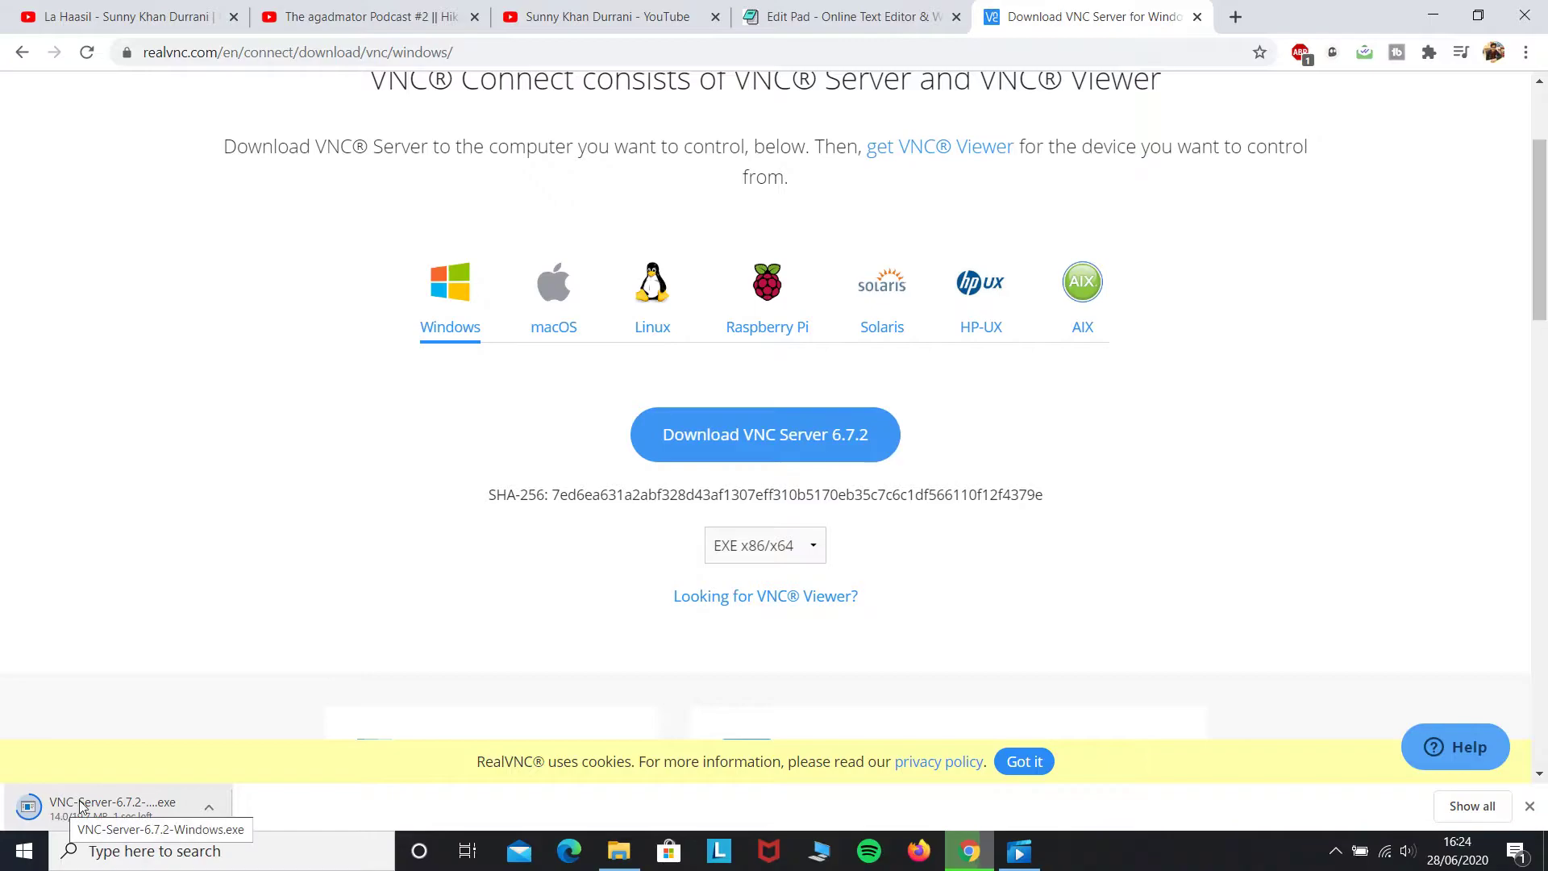
left_click(121, 848)
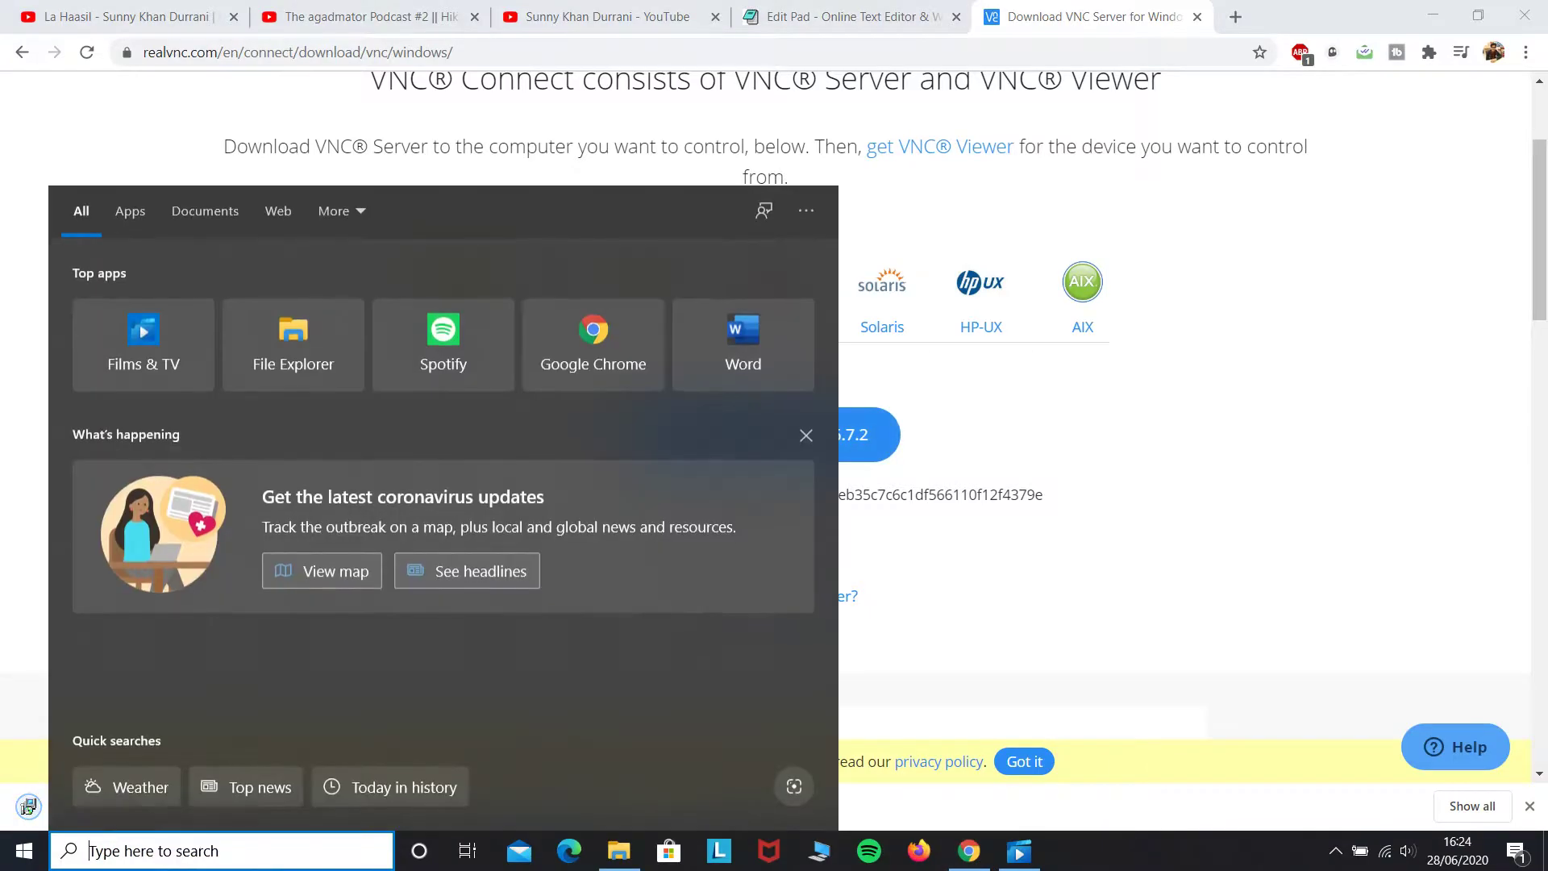
Return to Chrome and view the downloaded installer's options without choosing one
left_click(1050, 426)
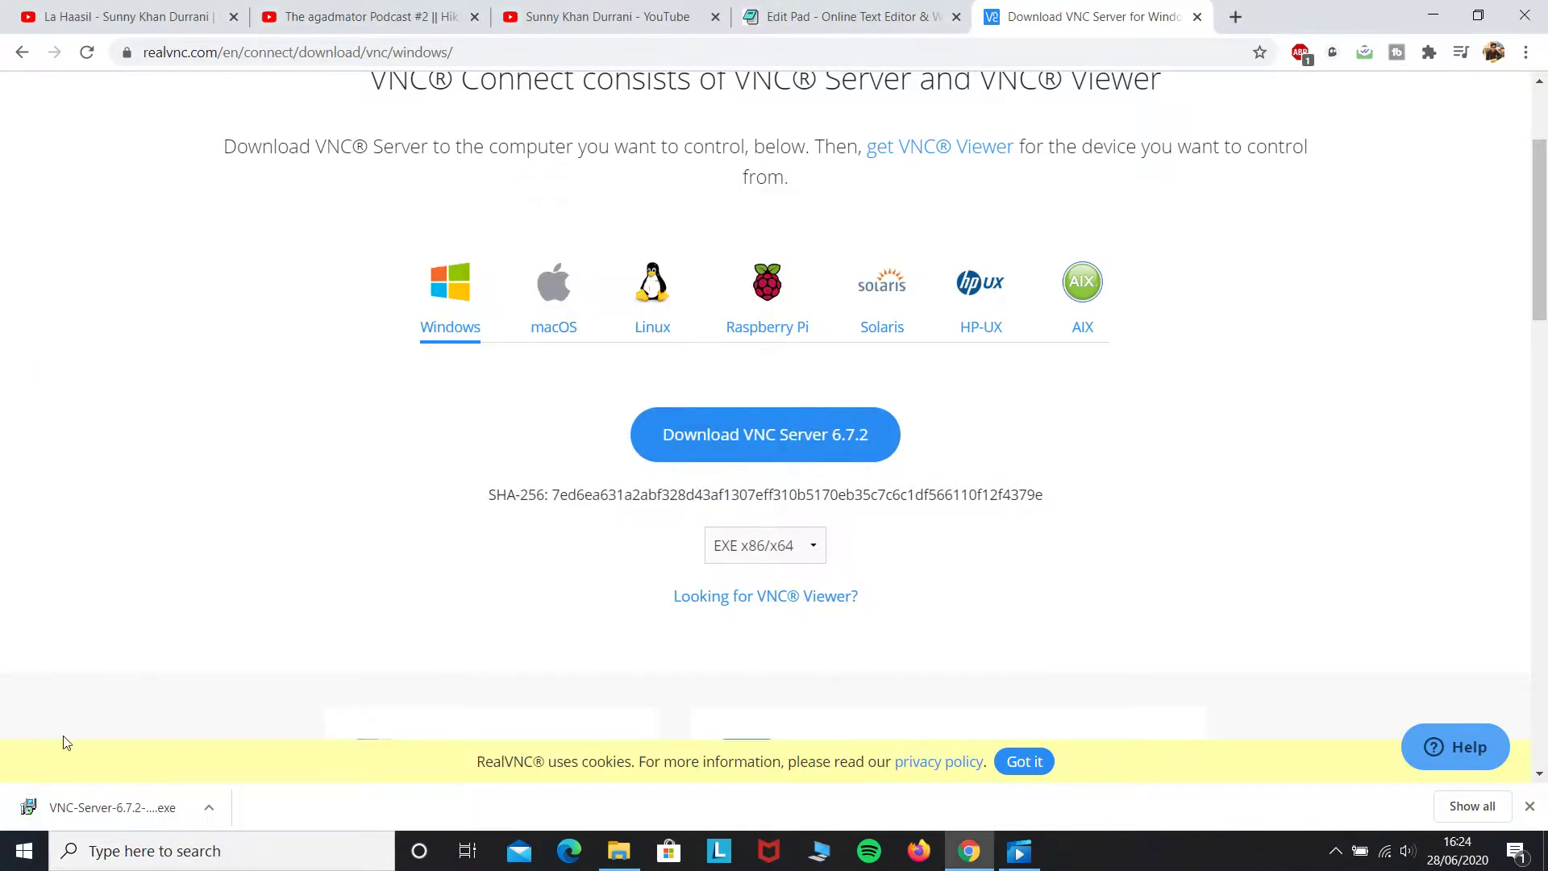
right_click(123, 811)
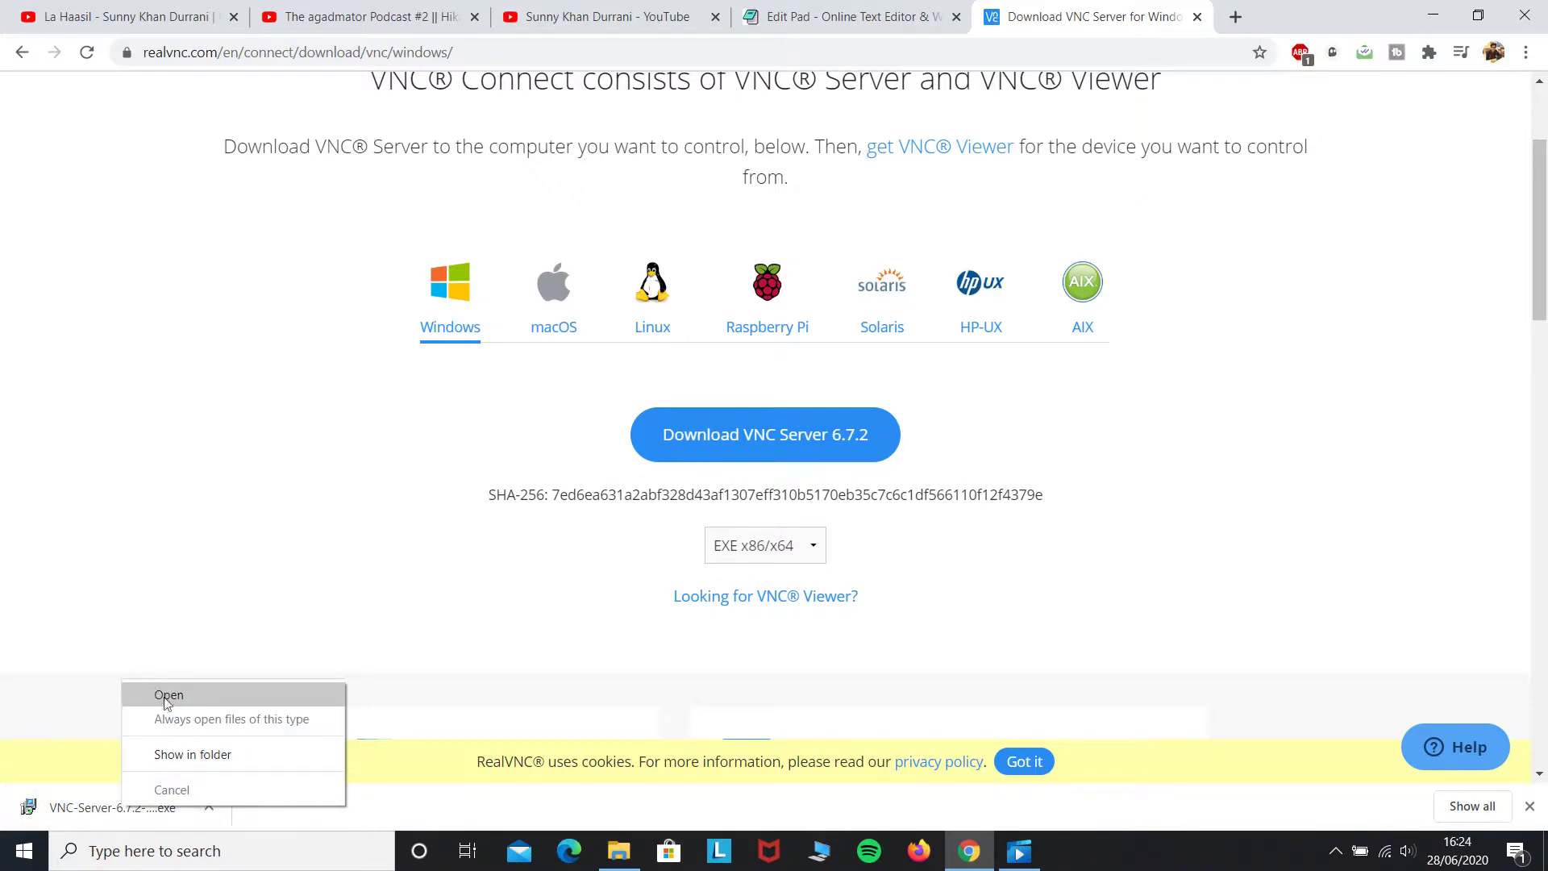
left_click(669, 682)
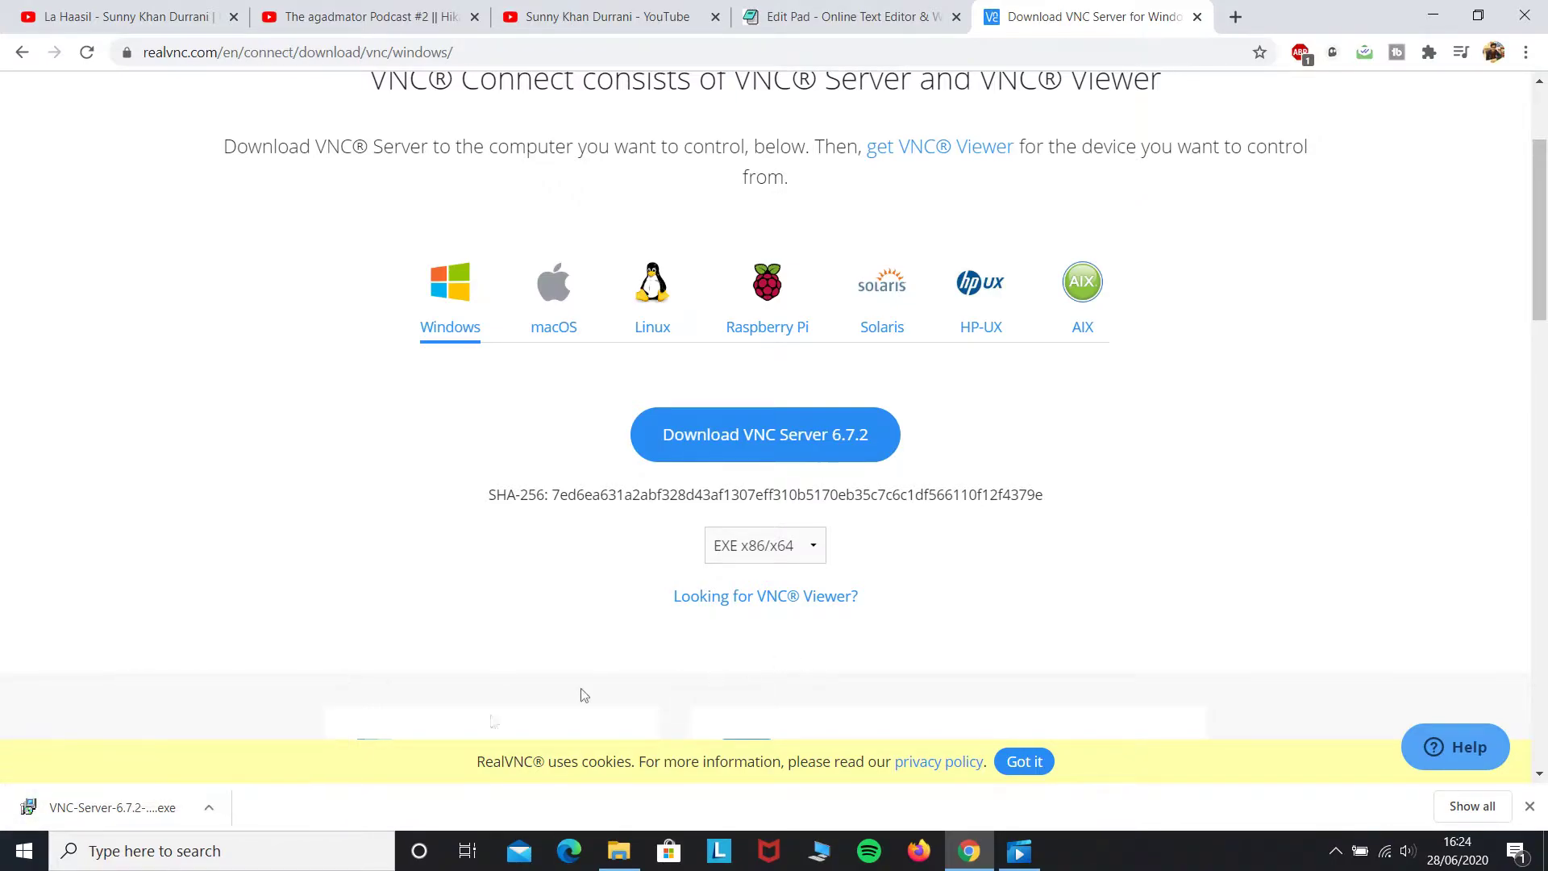
Launch VNC Server by searching 'Vnc' in Windows search and approve the UAC prompt
left_click(297, 853)
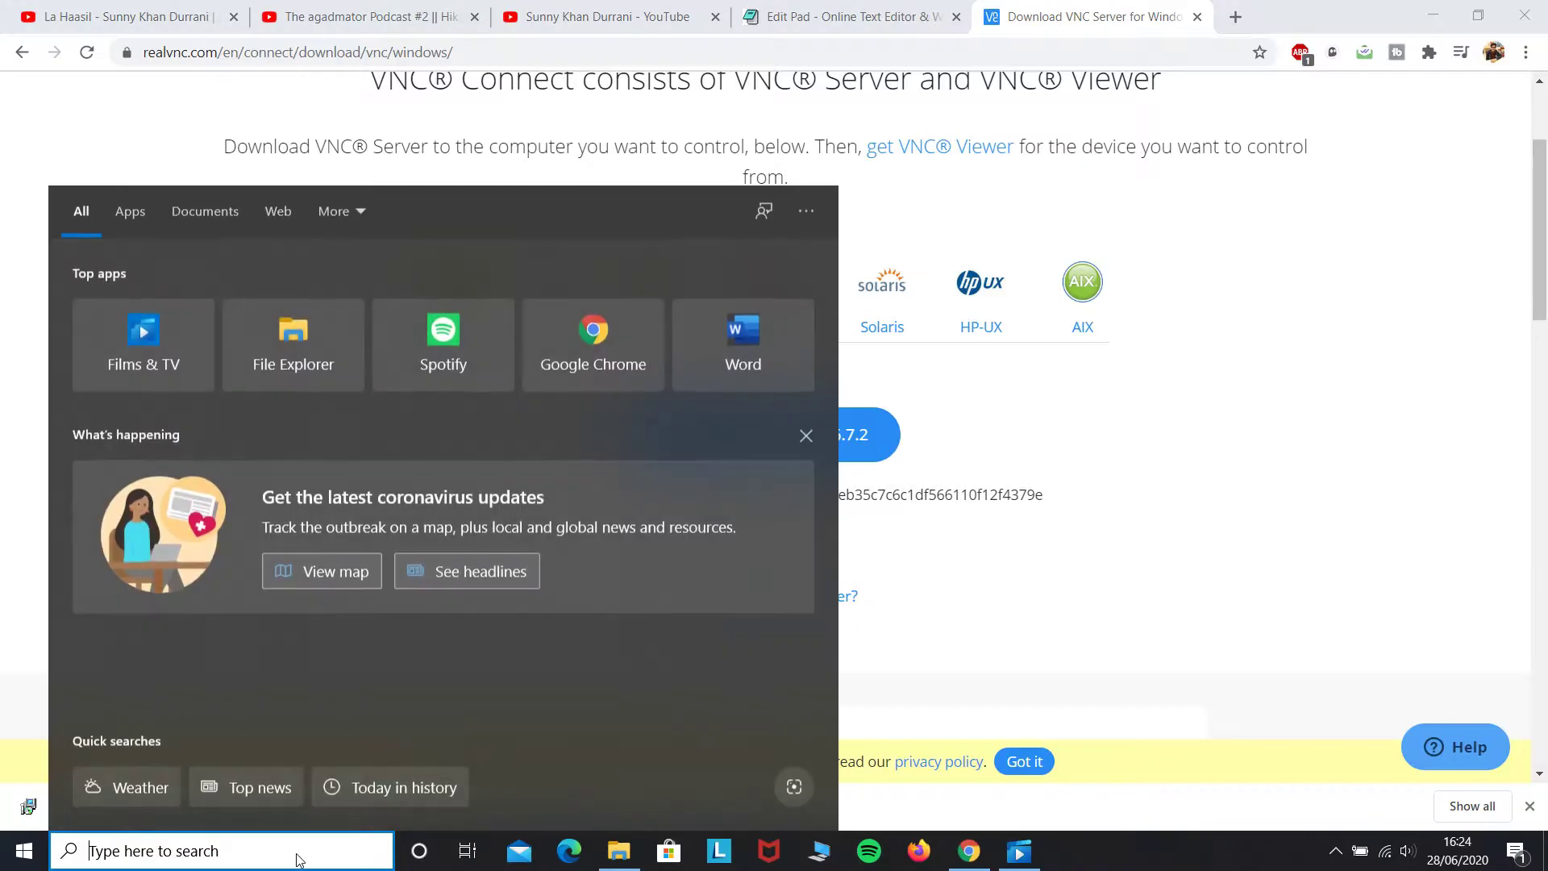
type("Vnc")
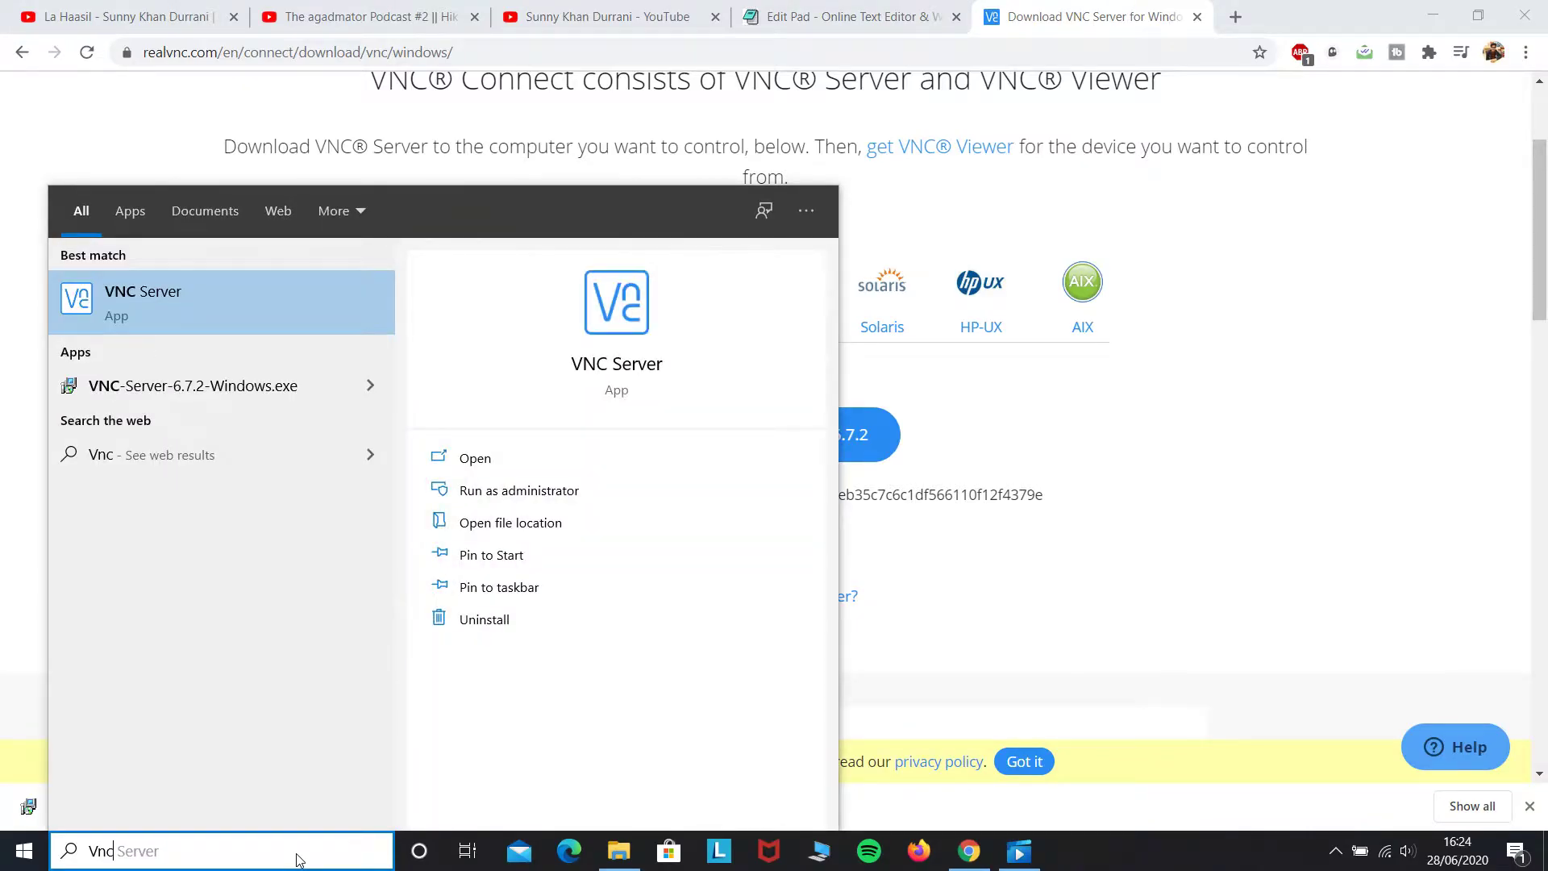
key("Return")
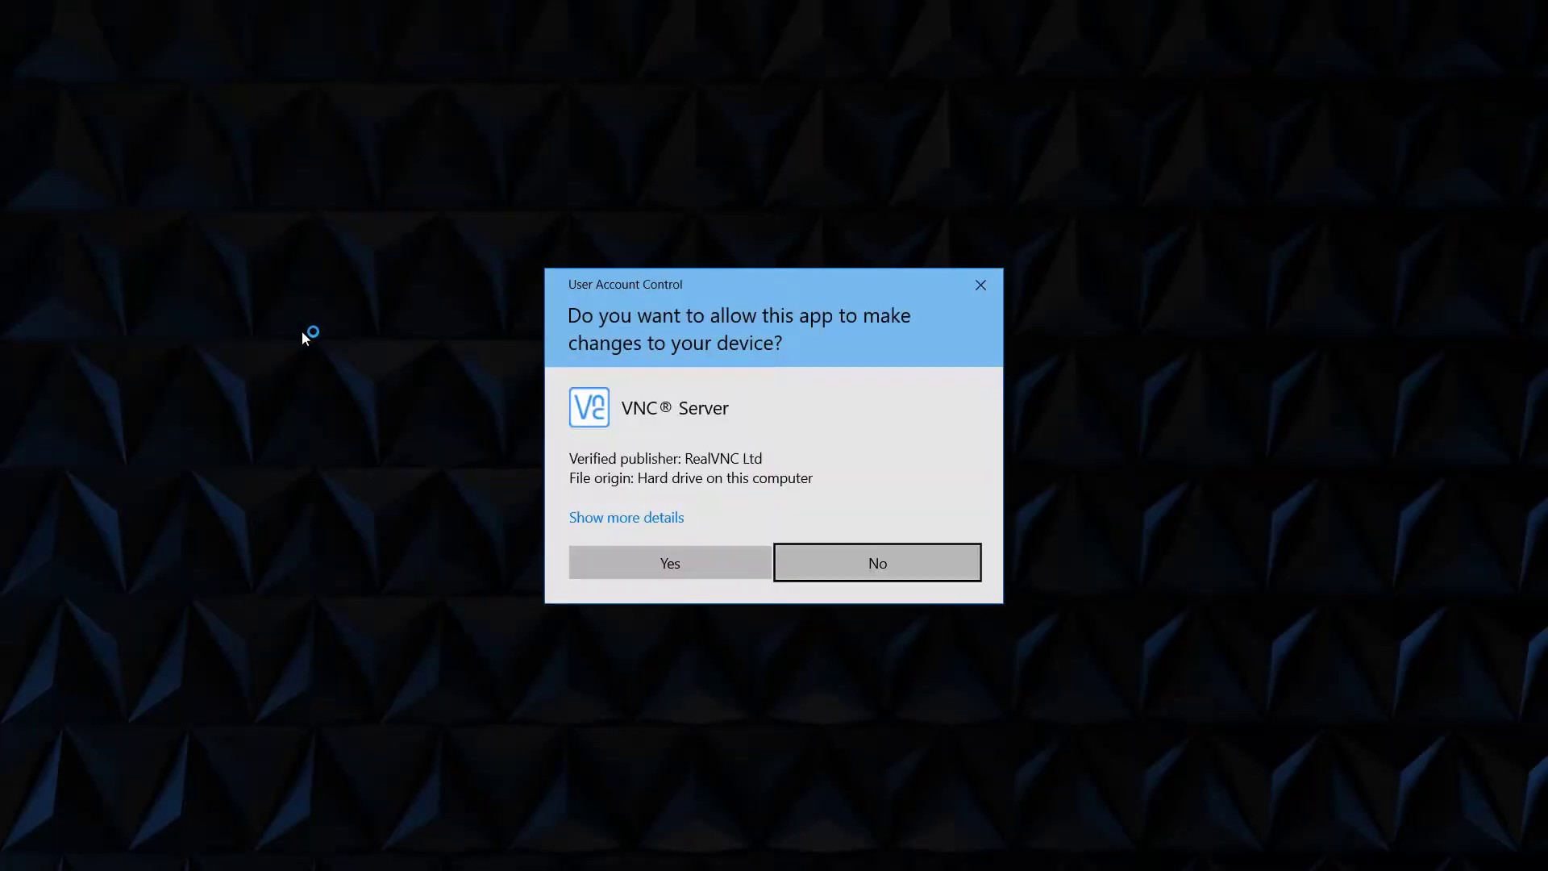
left_click(705, 549)
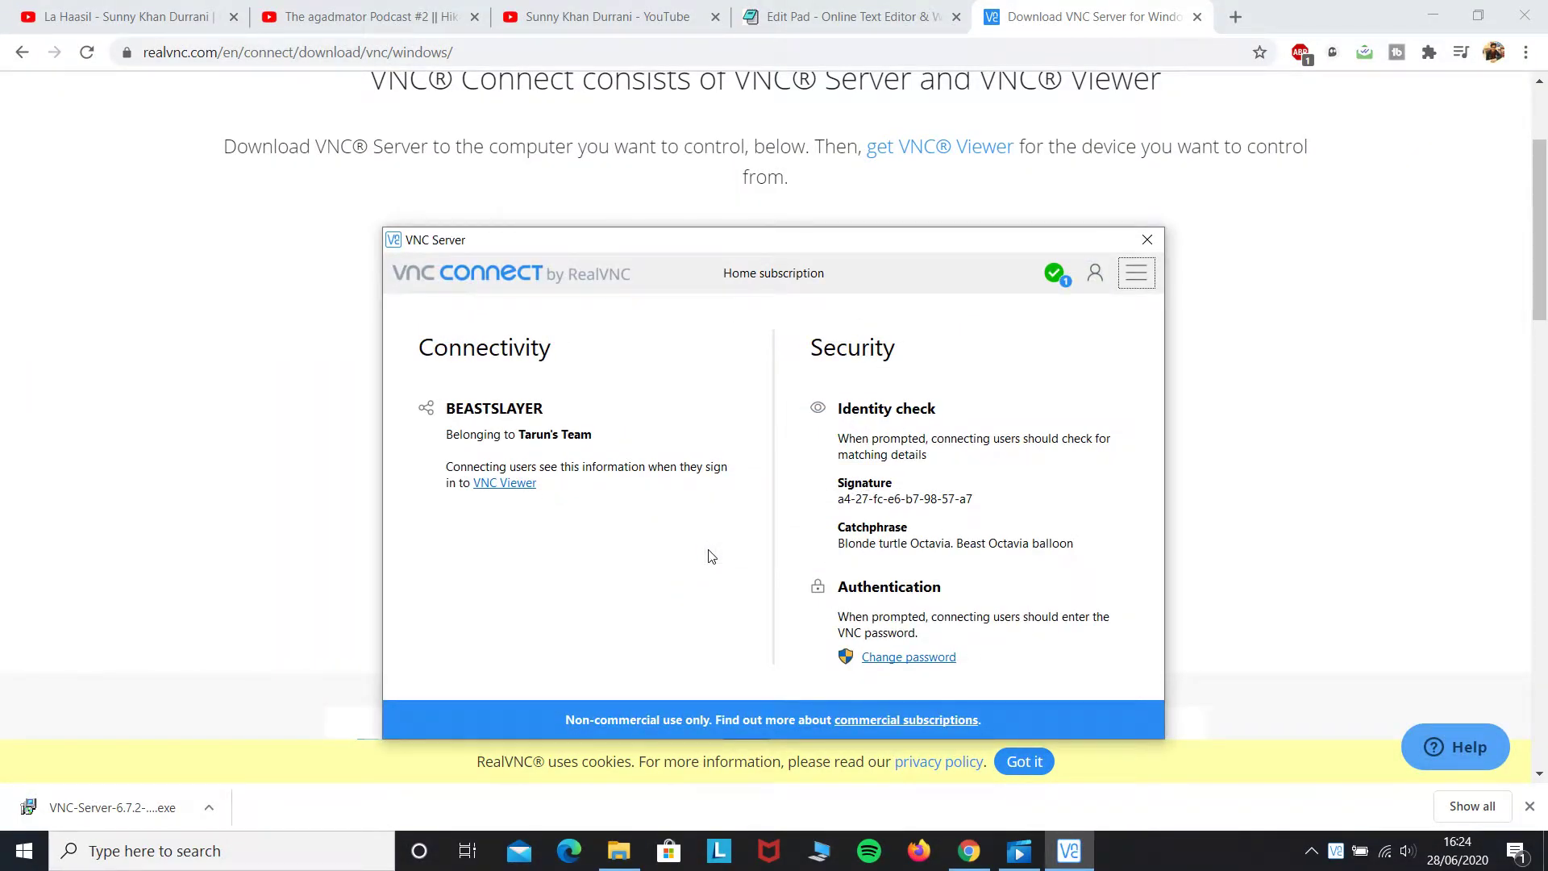
Move the VNC Server window up and review the computer name BEASTSLAYER, identity check and catchphrase
left_click_drag(794, 239, 814, 103)
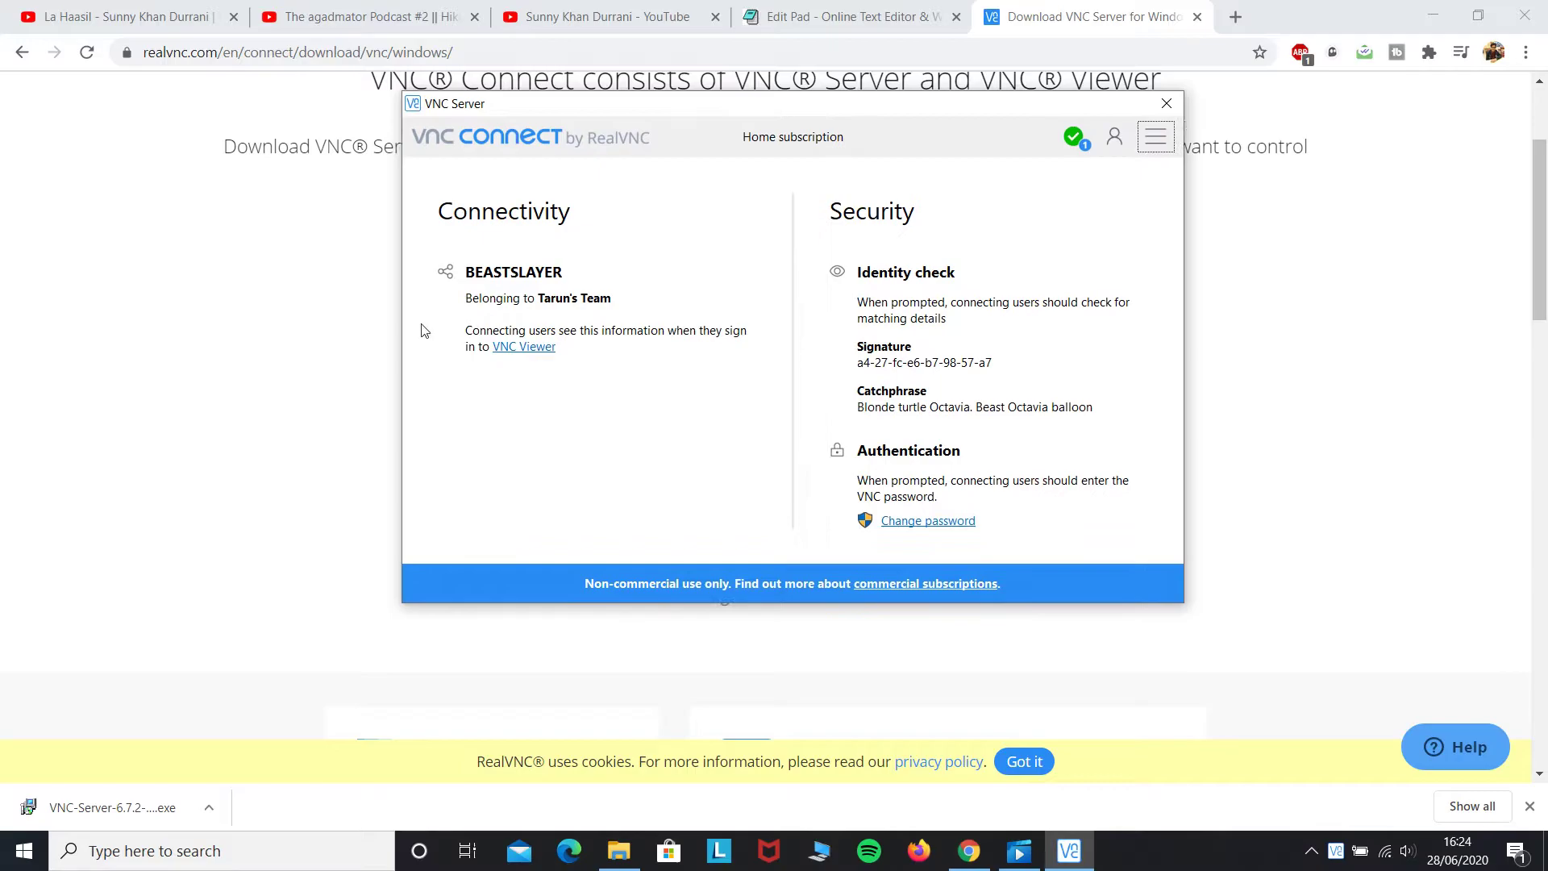
left_click_drag(467, 273, 588, 270)
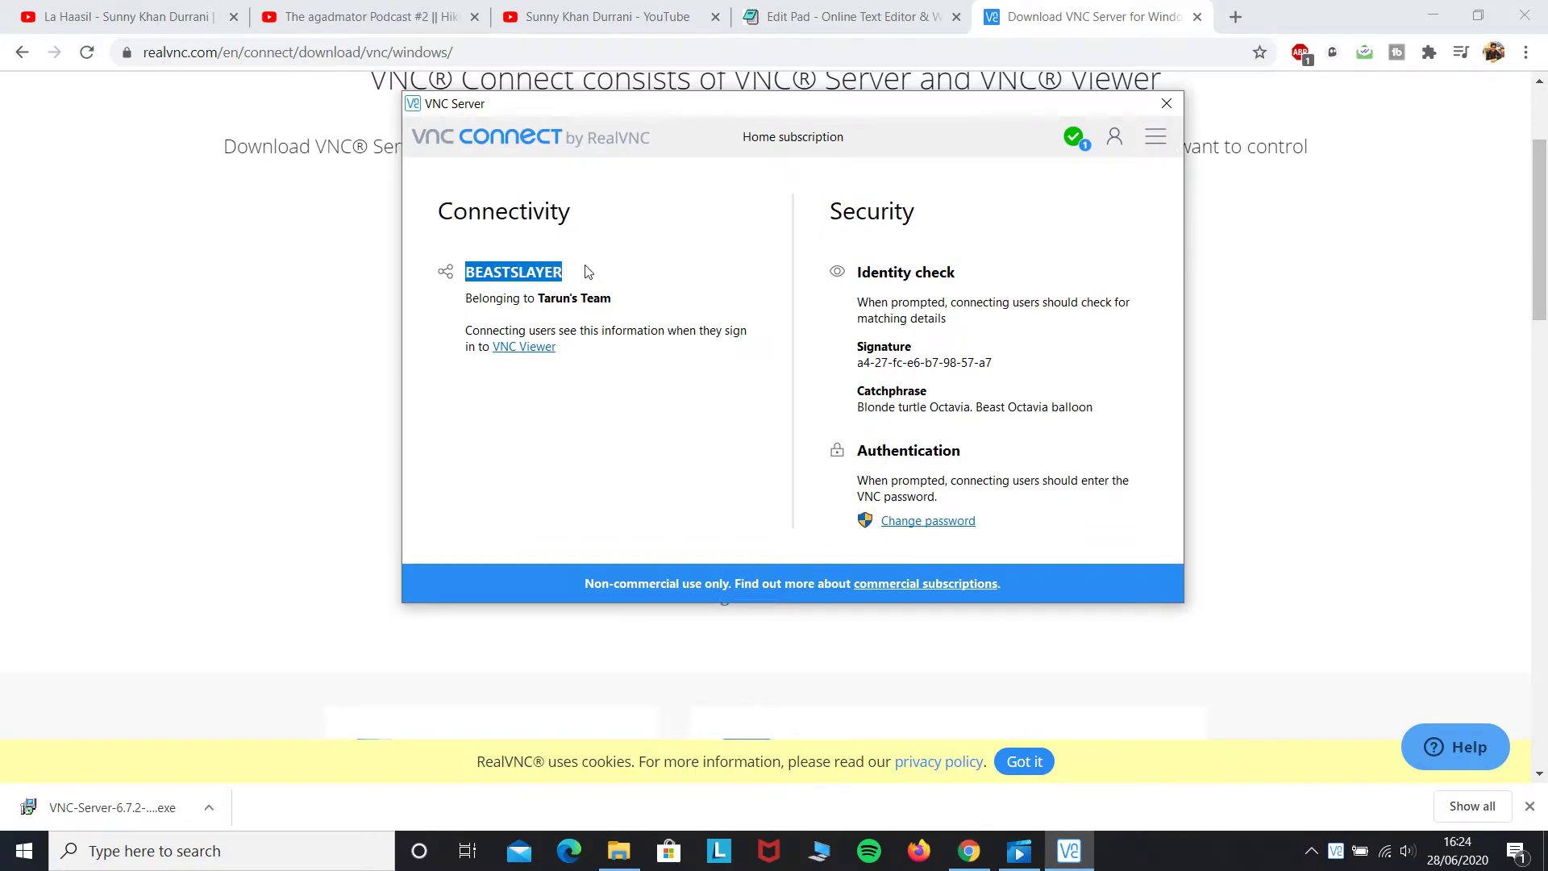
left_click(588, 272)
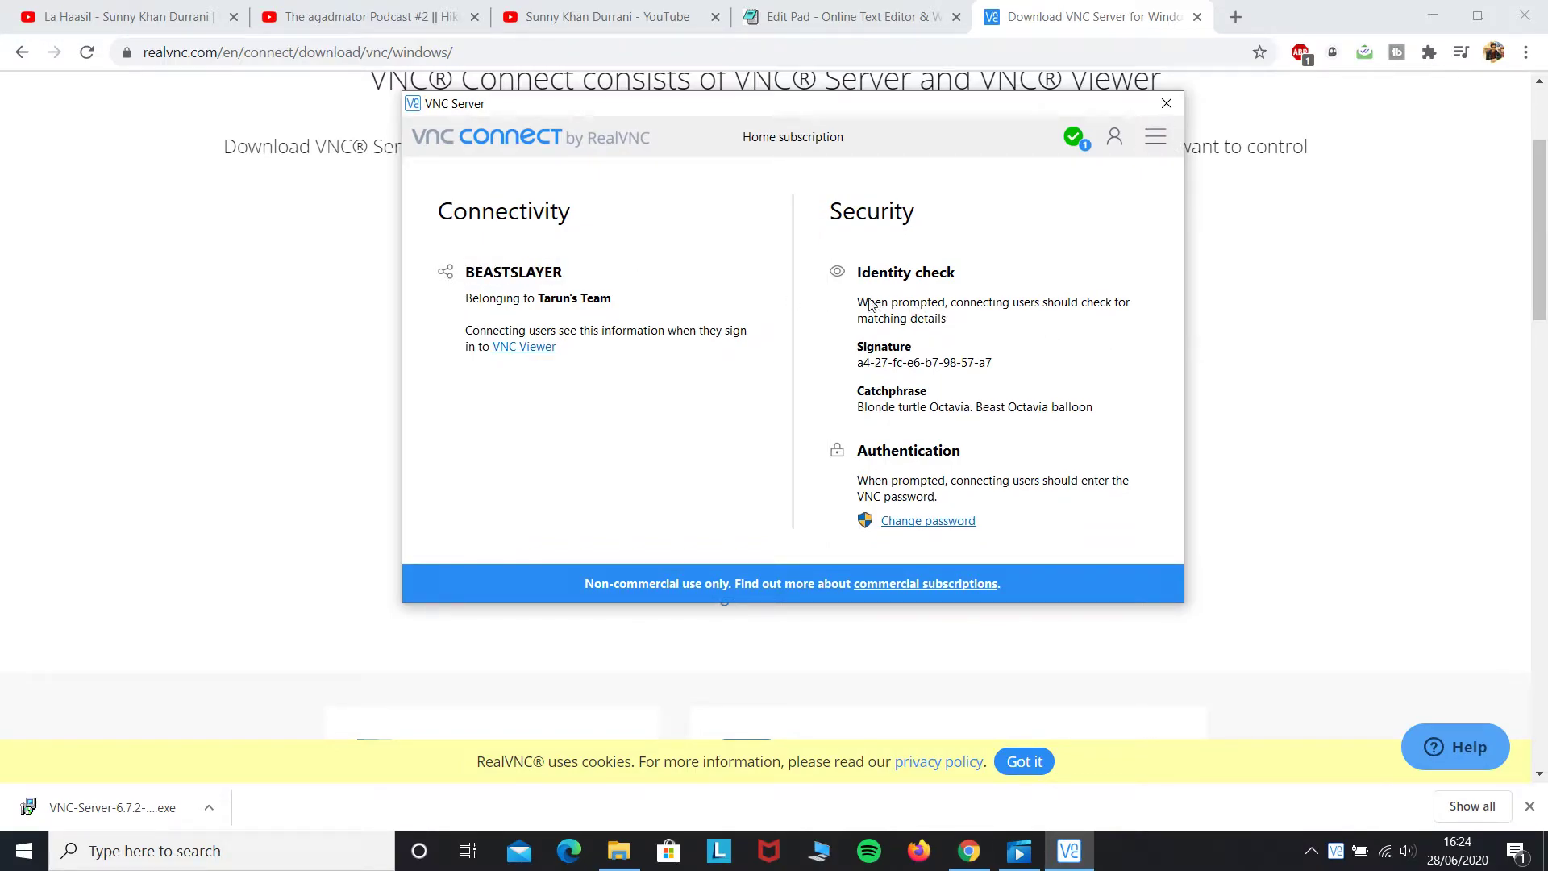
left_click_drag(869, 303, 993, 331)
triple_click(1103, 409)
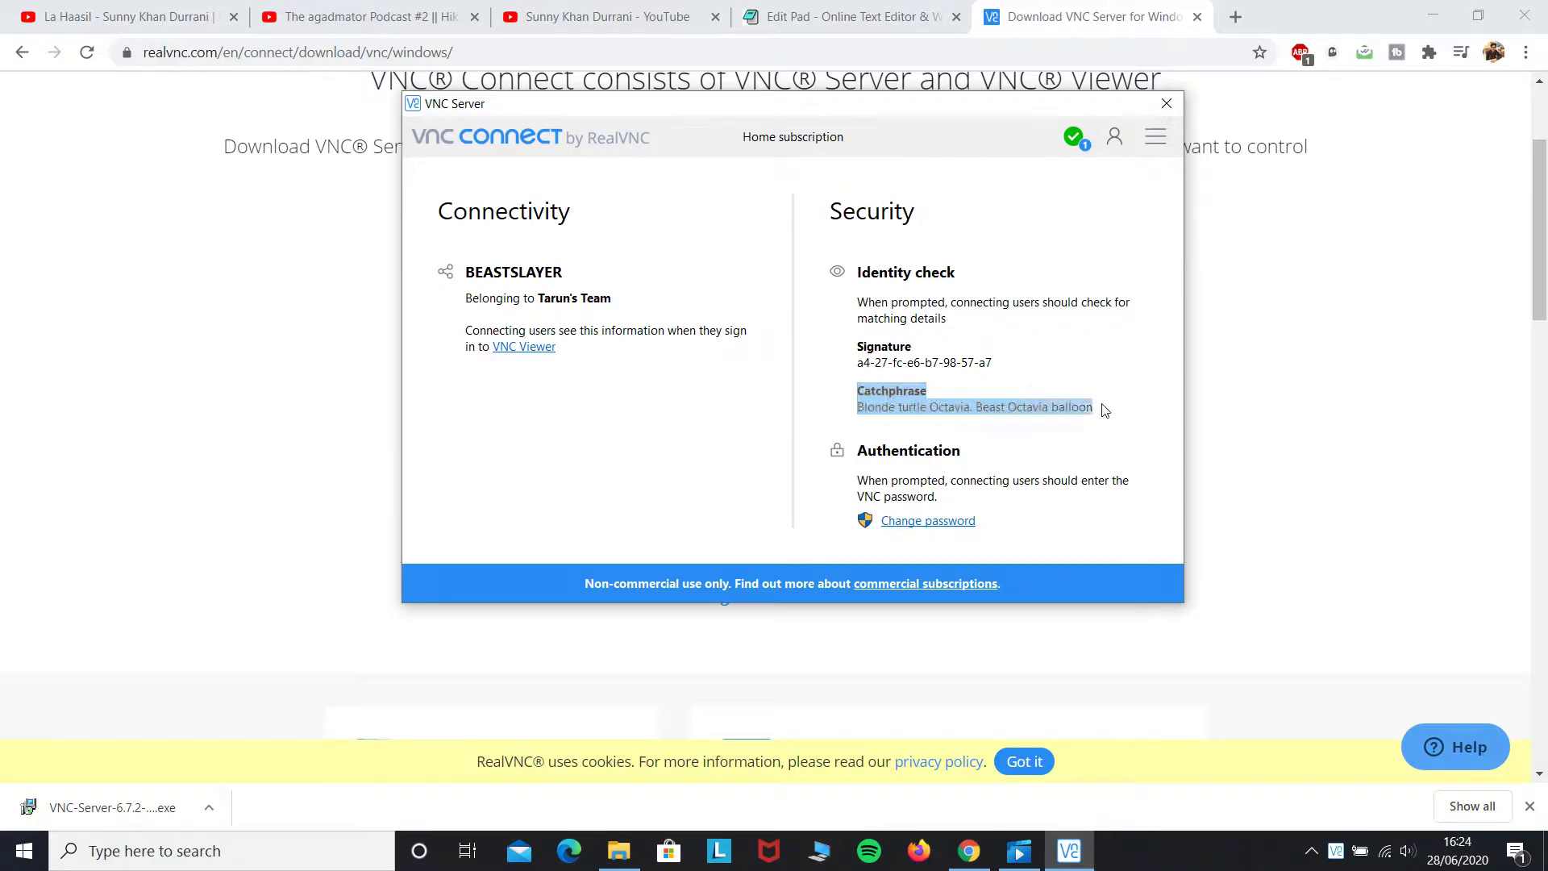
left_click(1073, 137)
Check the server status messages in the Information Center, then bring the download page forward
left_click(1083, 146)
left_click(1065, 150)
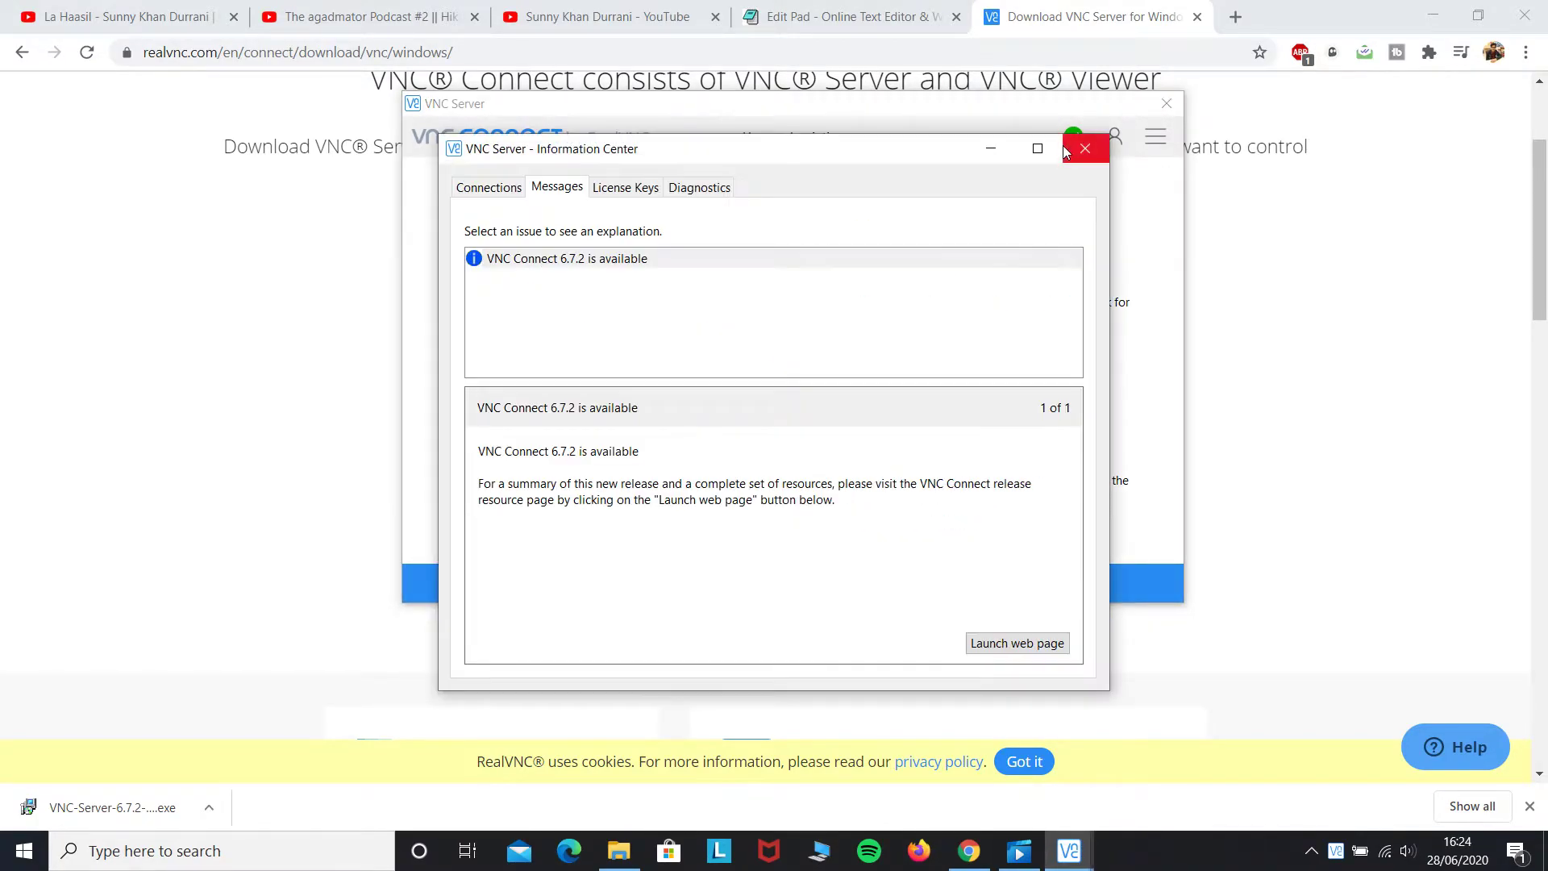
left_click(1072, 160)
left_click_drag(471, 212, 722, 201)
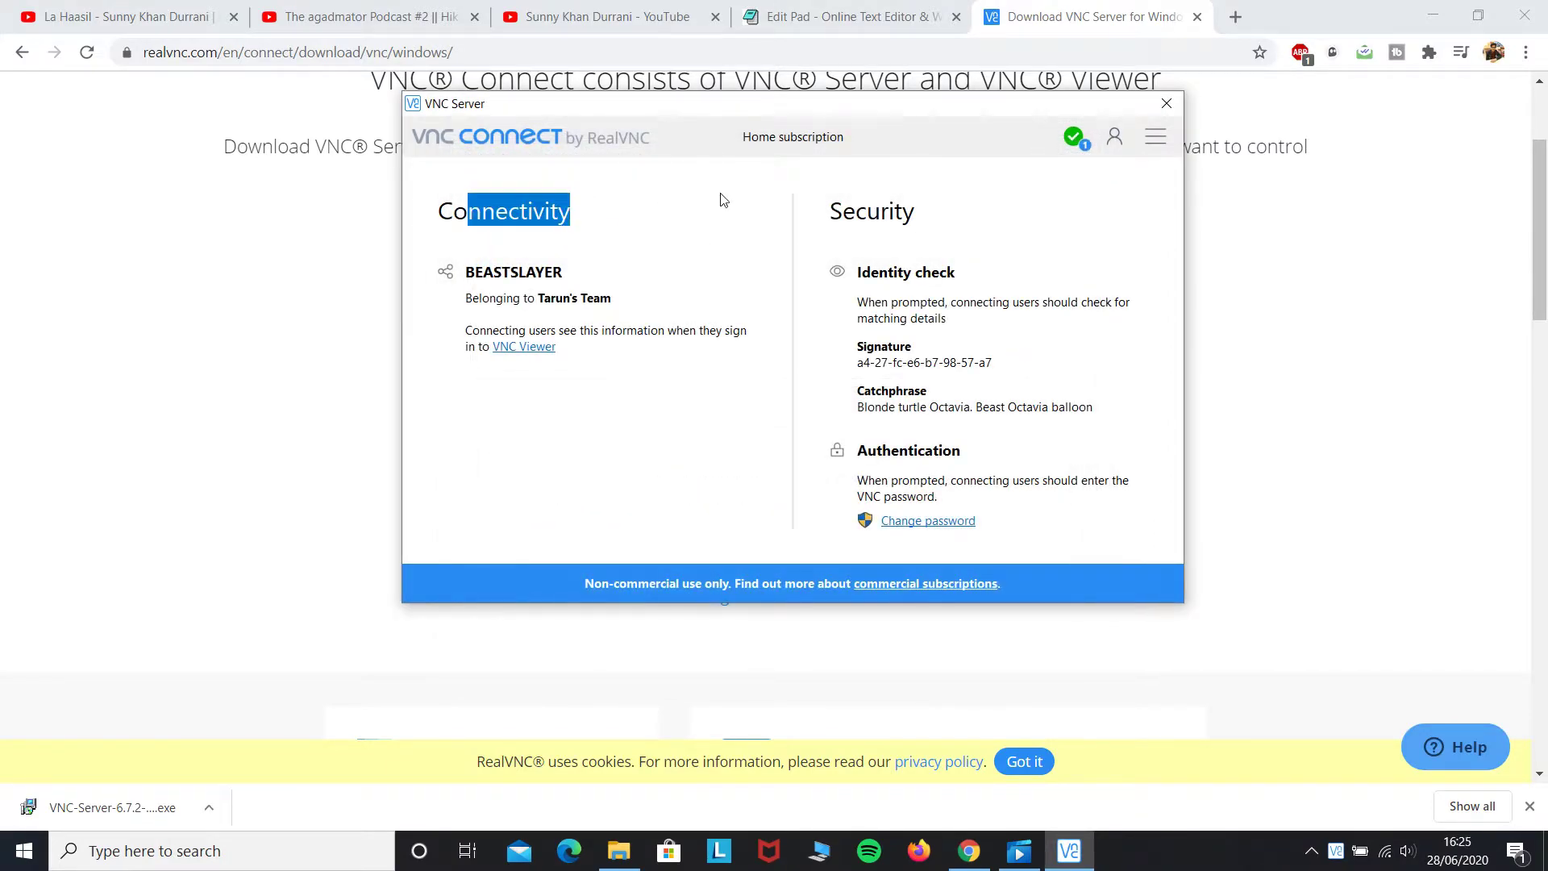
left_click(723, 200)
left_click_drag(347, 217, 680, 201)
left_click(815, 224)
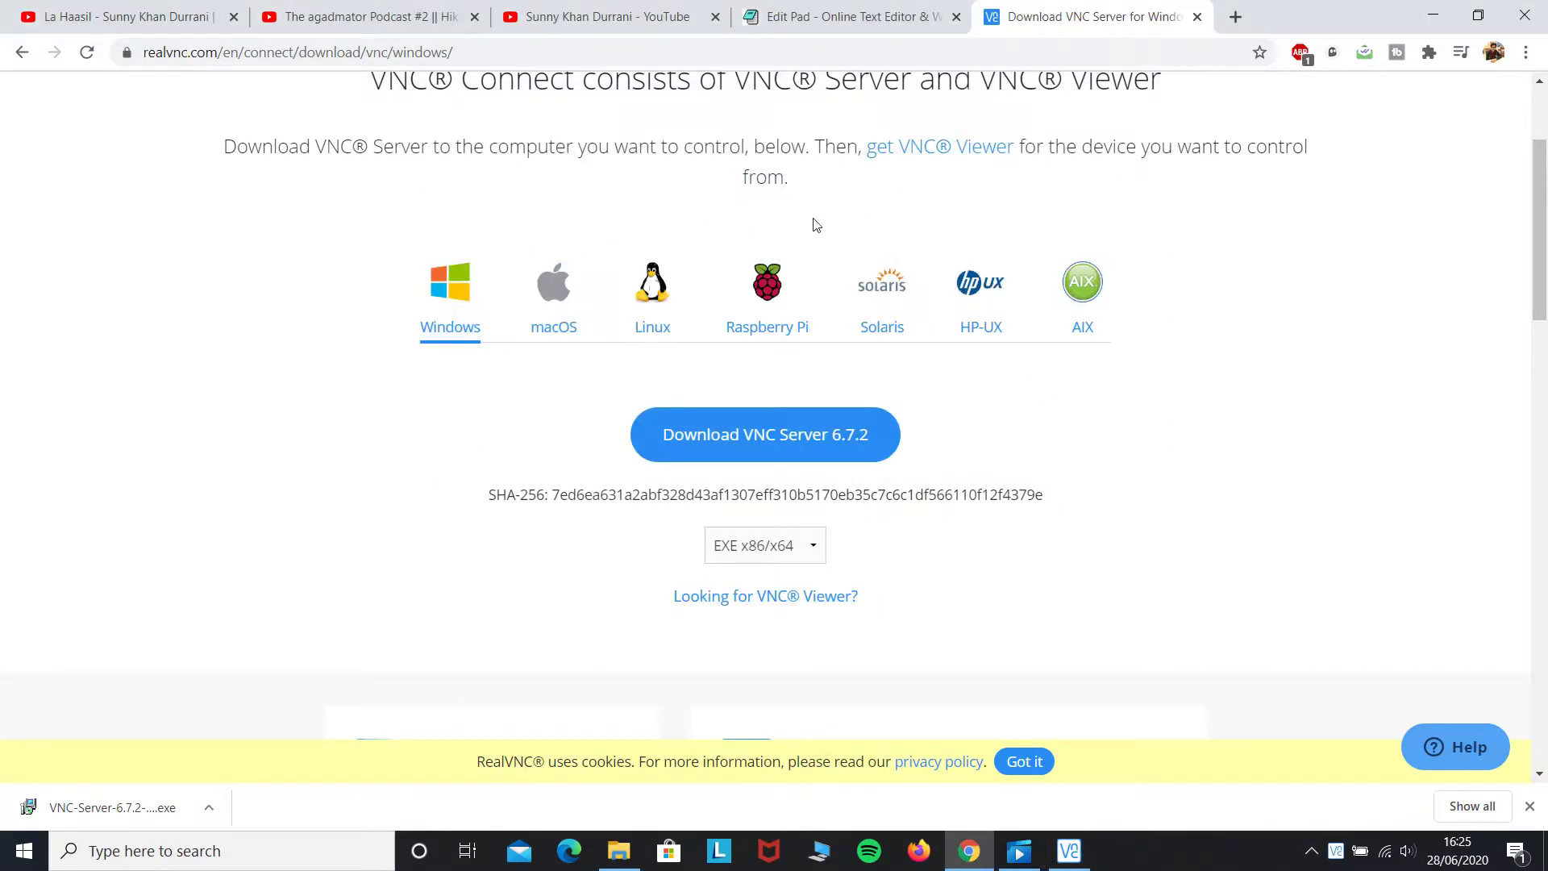
Bring VNC Server back to the front, then close its window
left_click(1069, 851)
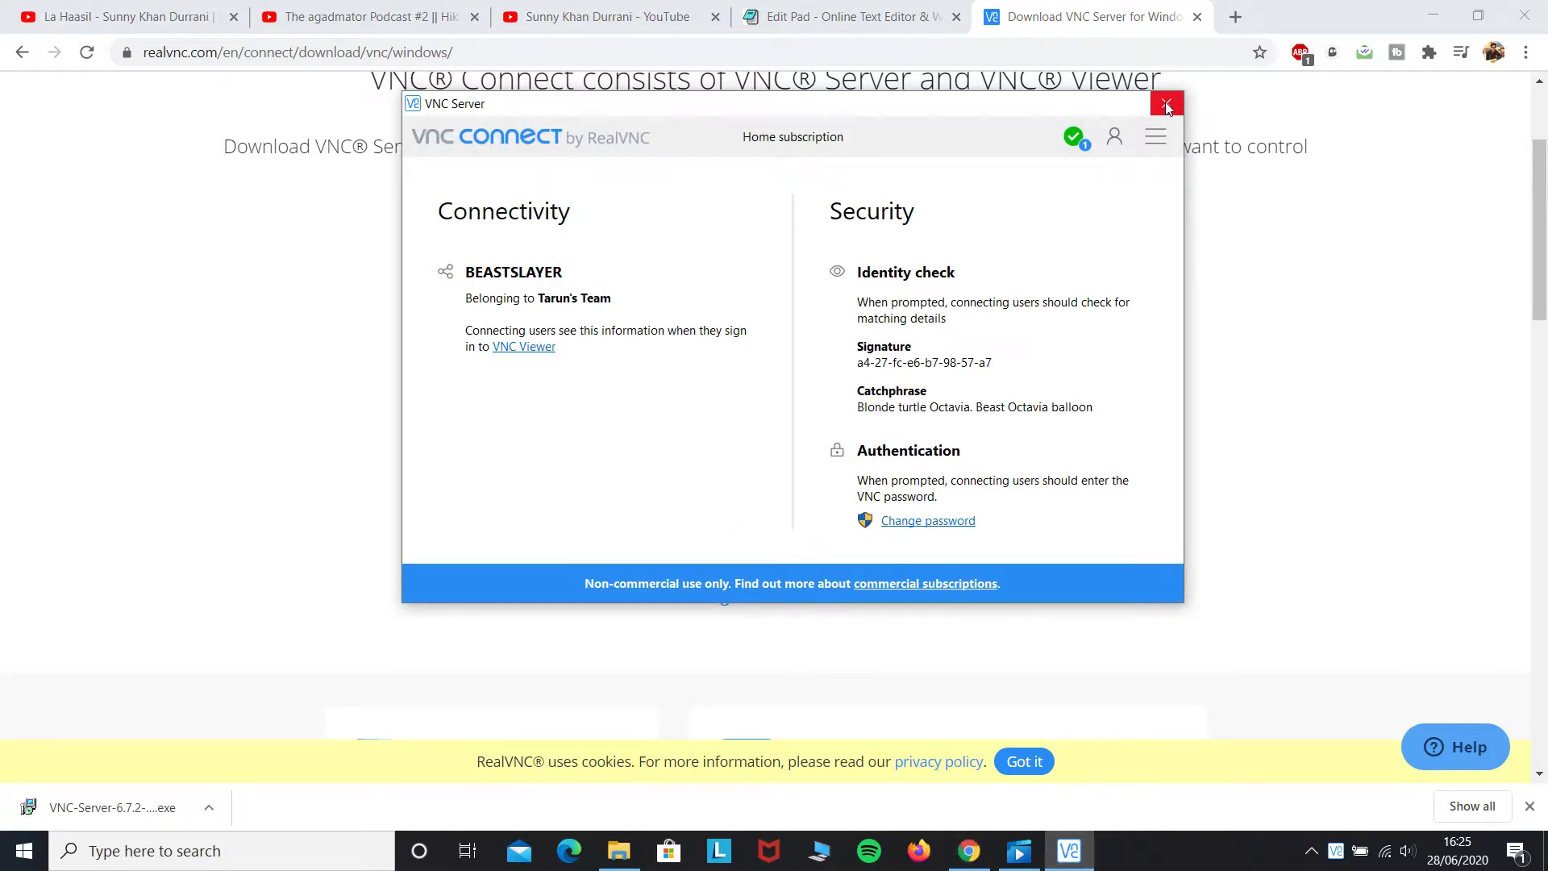
left_click(1249, 306)
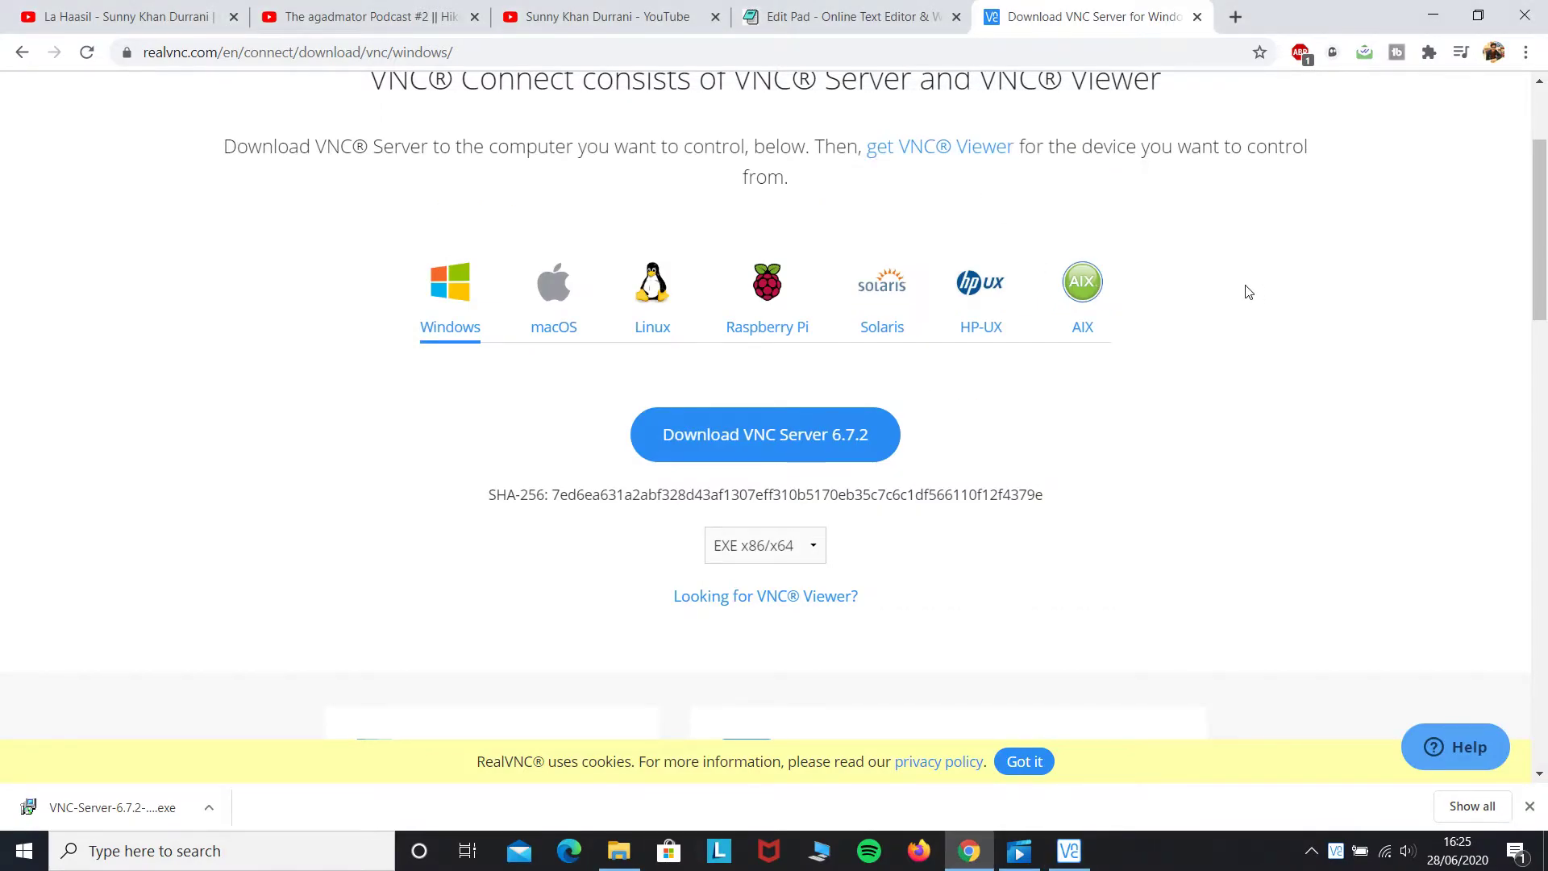
key("alt+z")
left_click(787, 258)
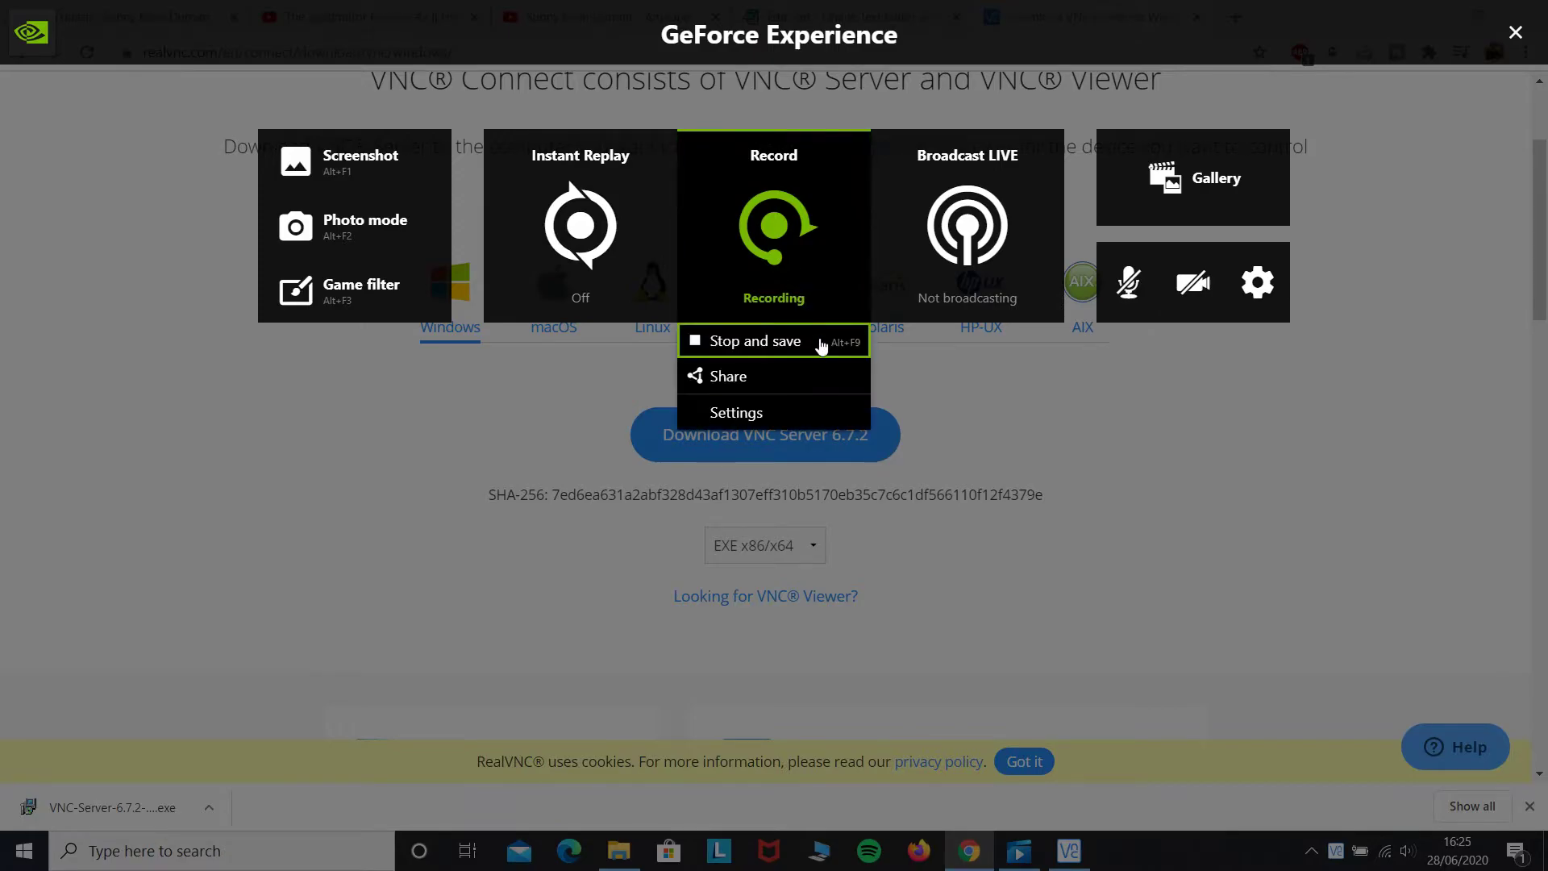
left_click(820, 345)
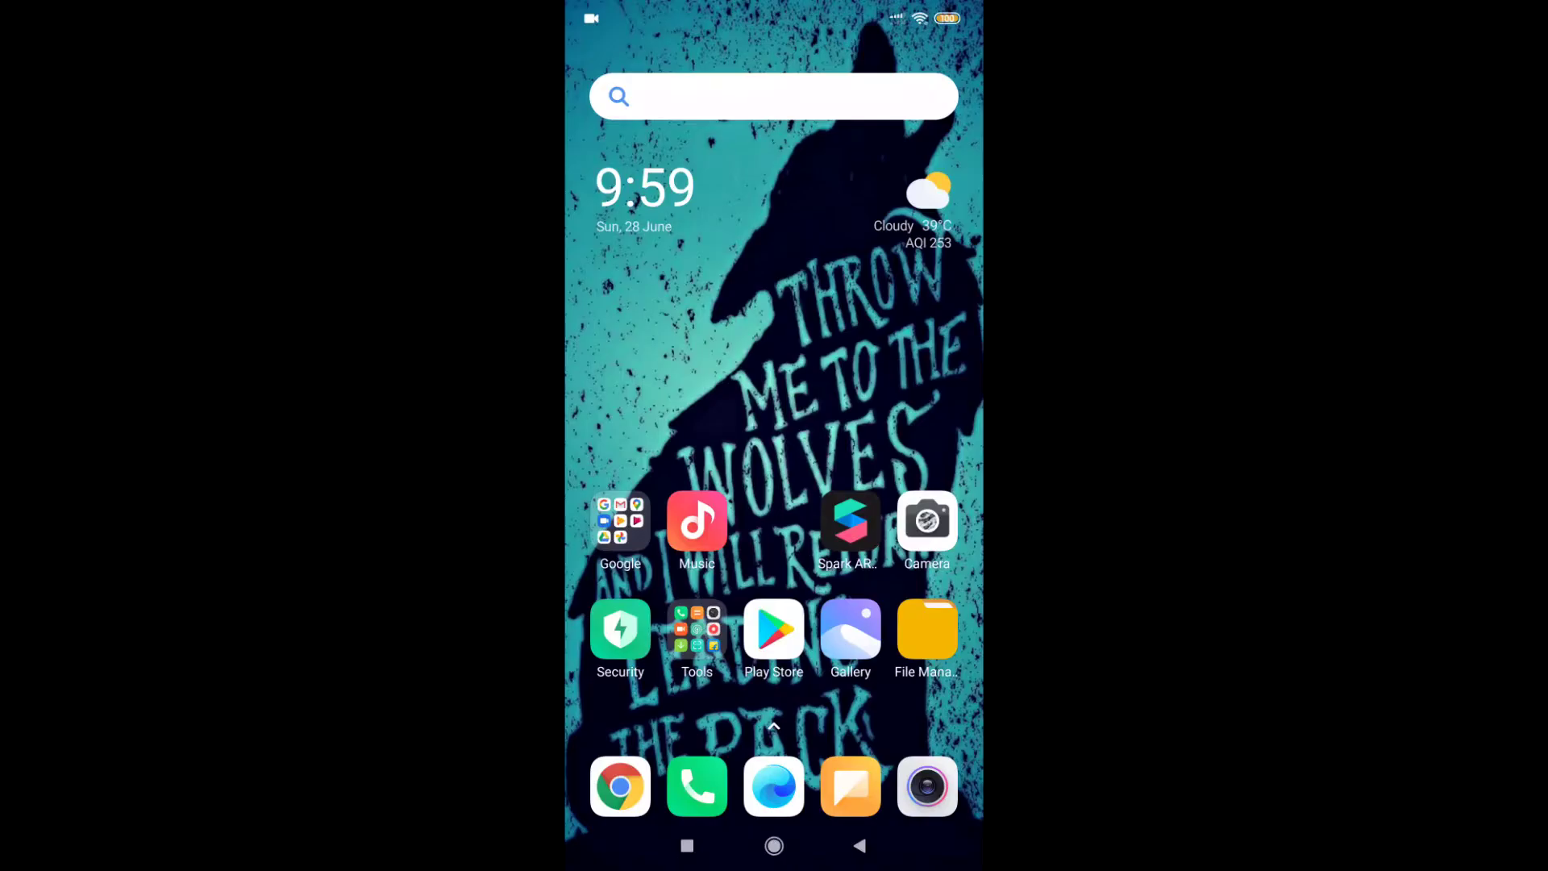
Search the Play Store for 'vnc', pick 'vnc viewer for android', and launch VNC Viewer
left_click(773, 629)
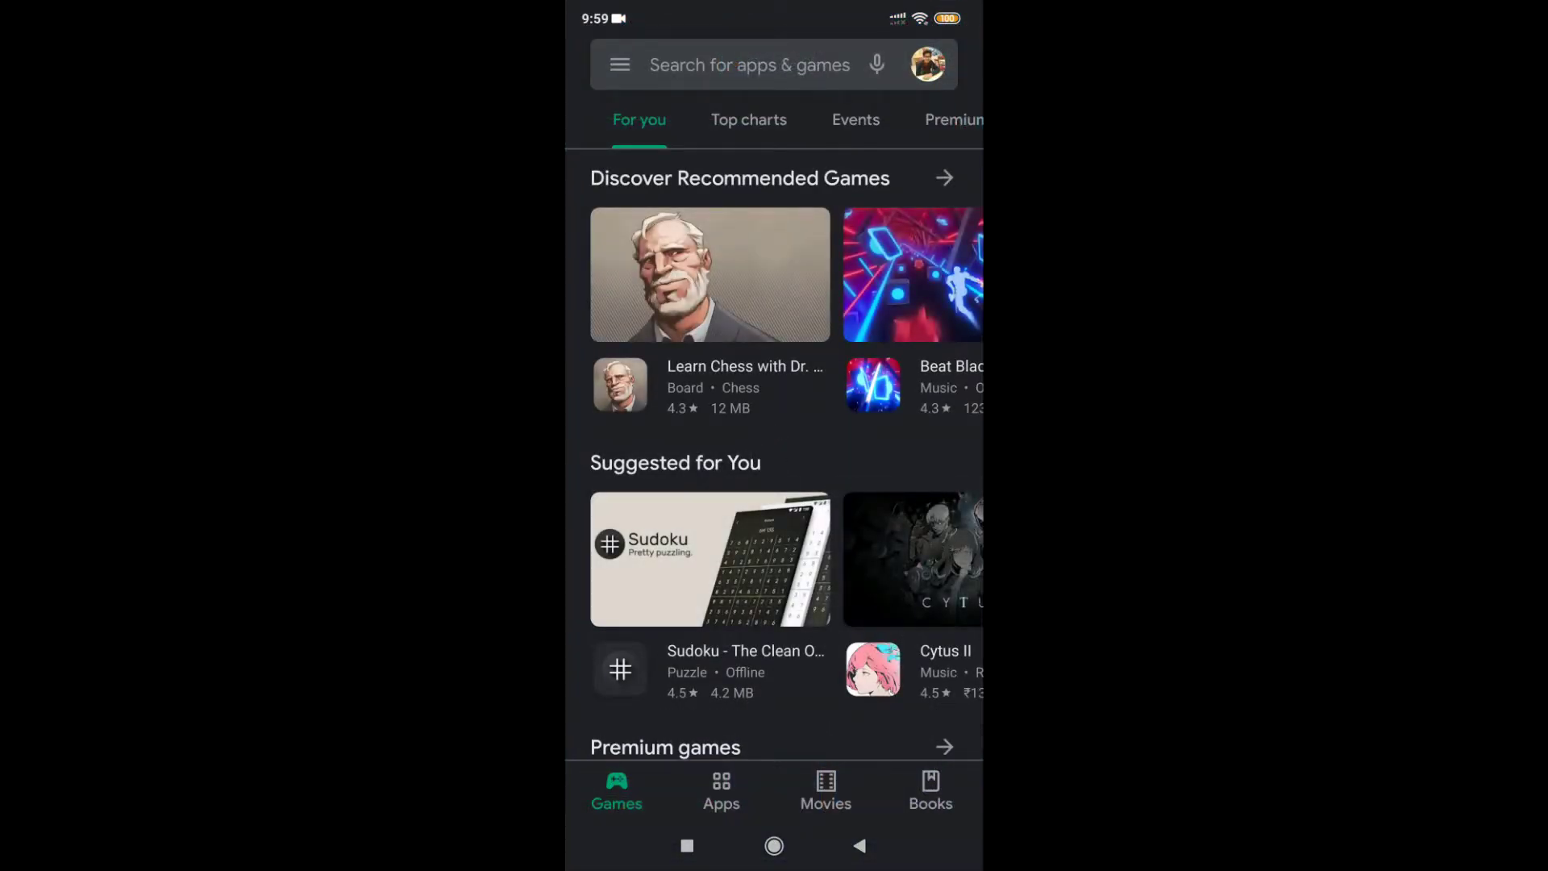
left_click(750, 65)
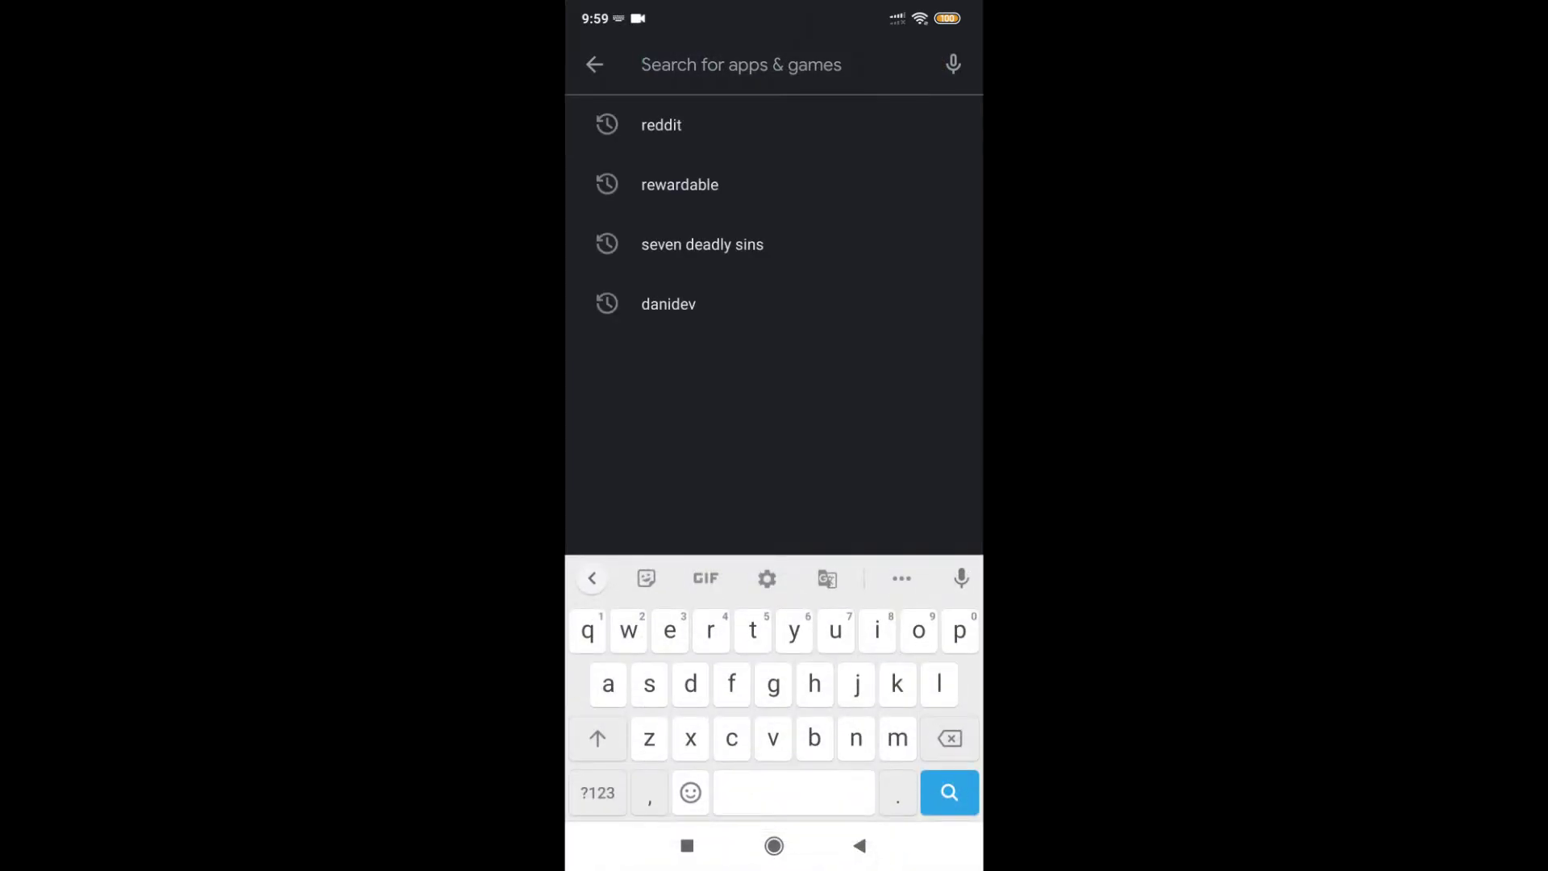
type("vnc")
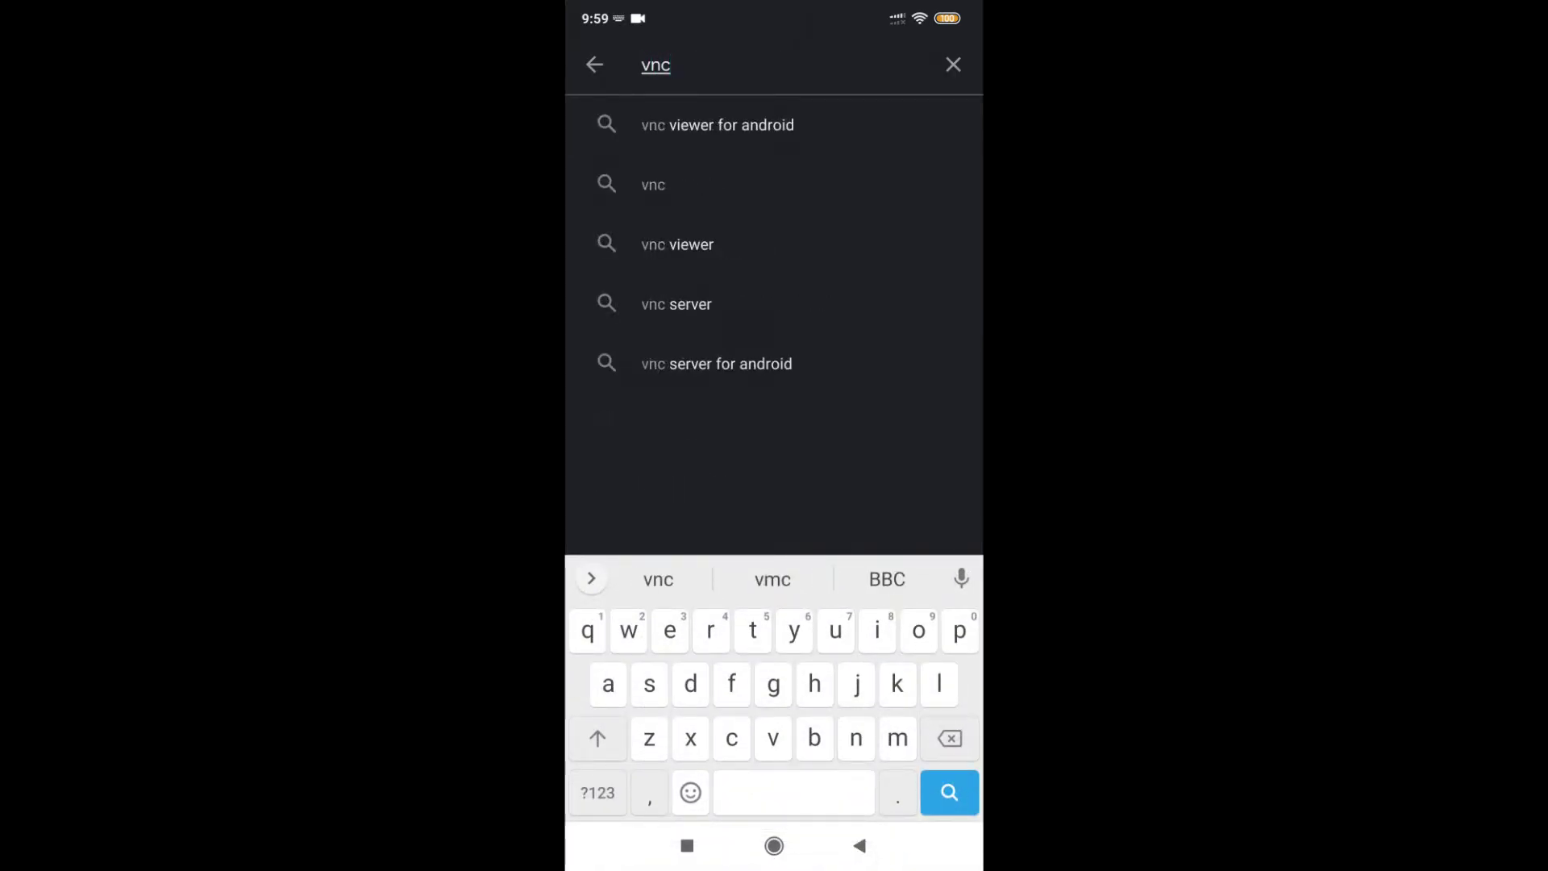
left_click(717, 125)
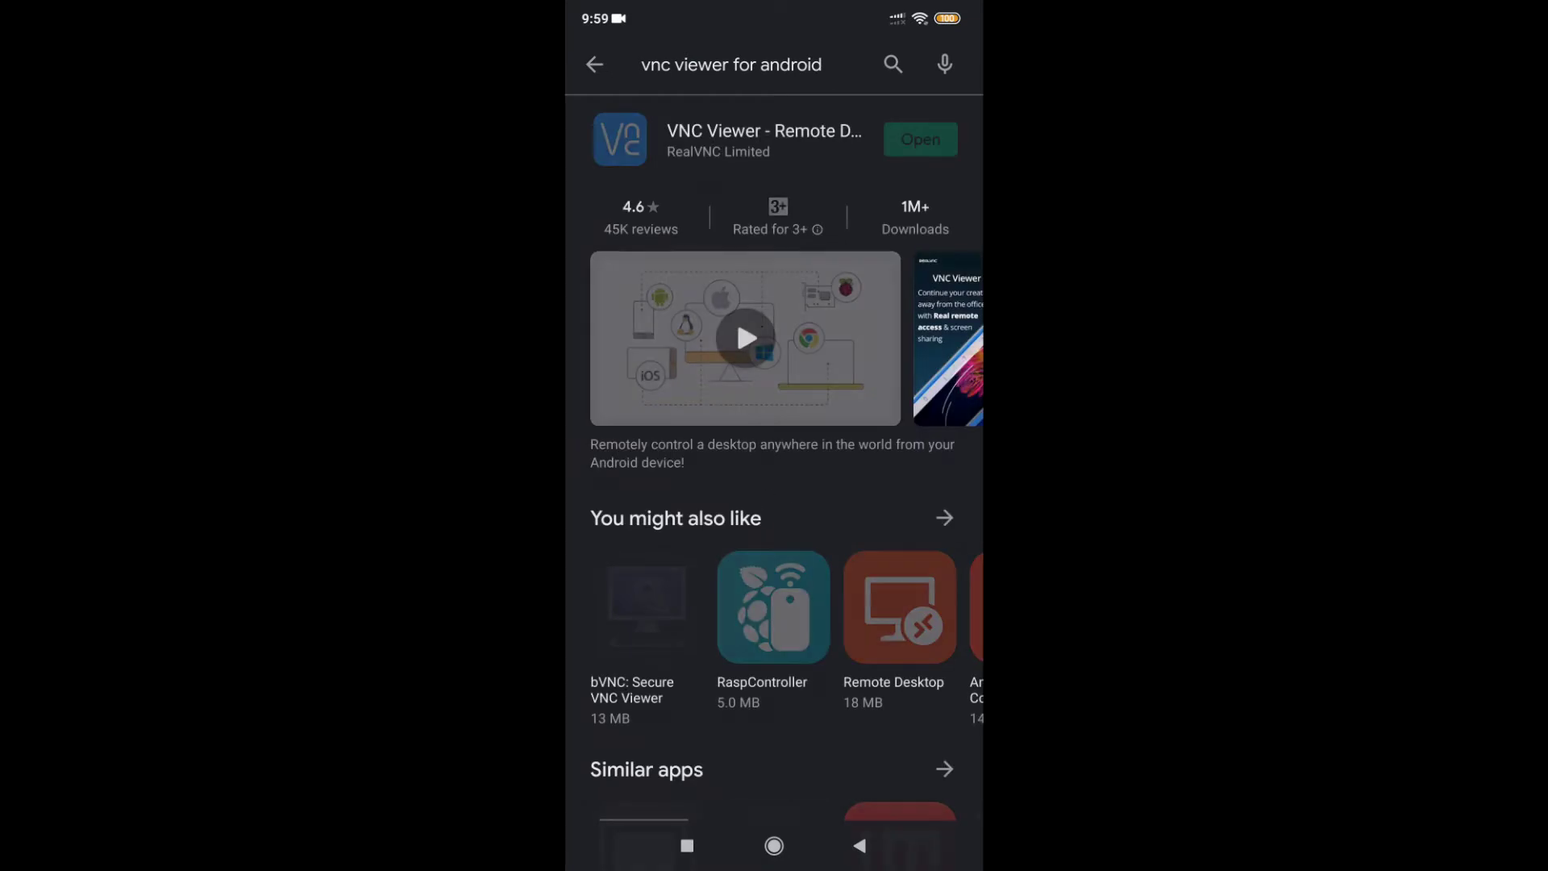
left_click(763, 138)
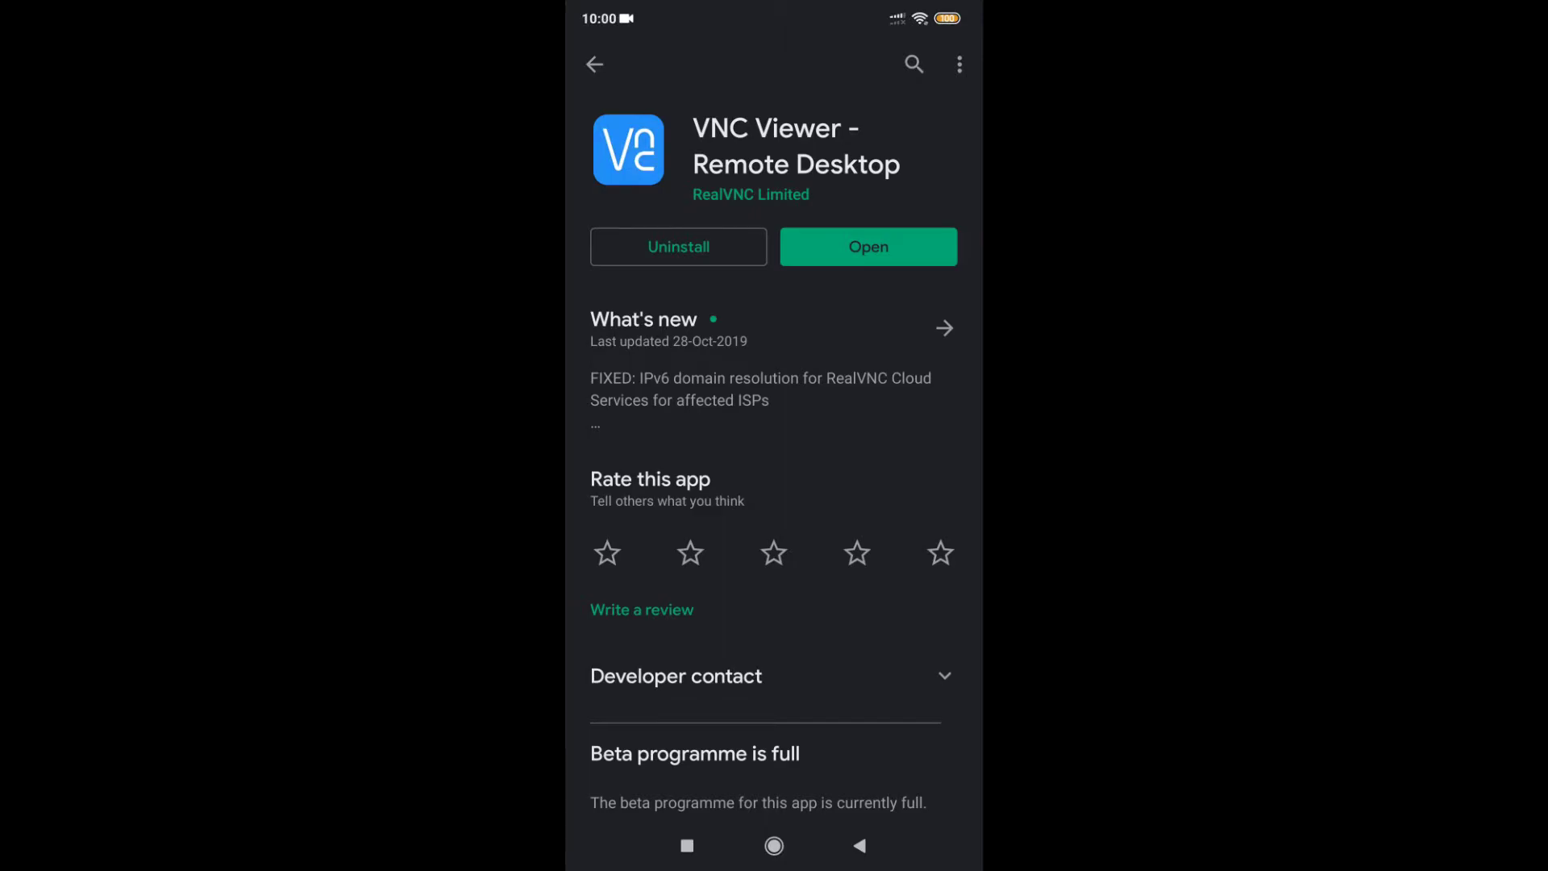
left_click(868, 247)
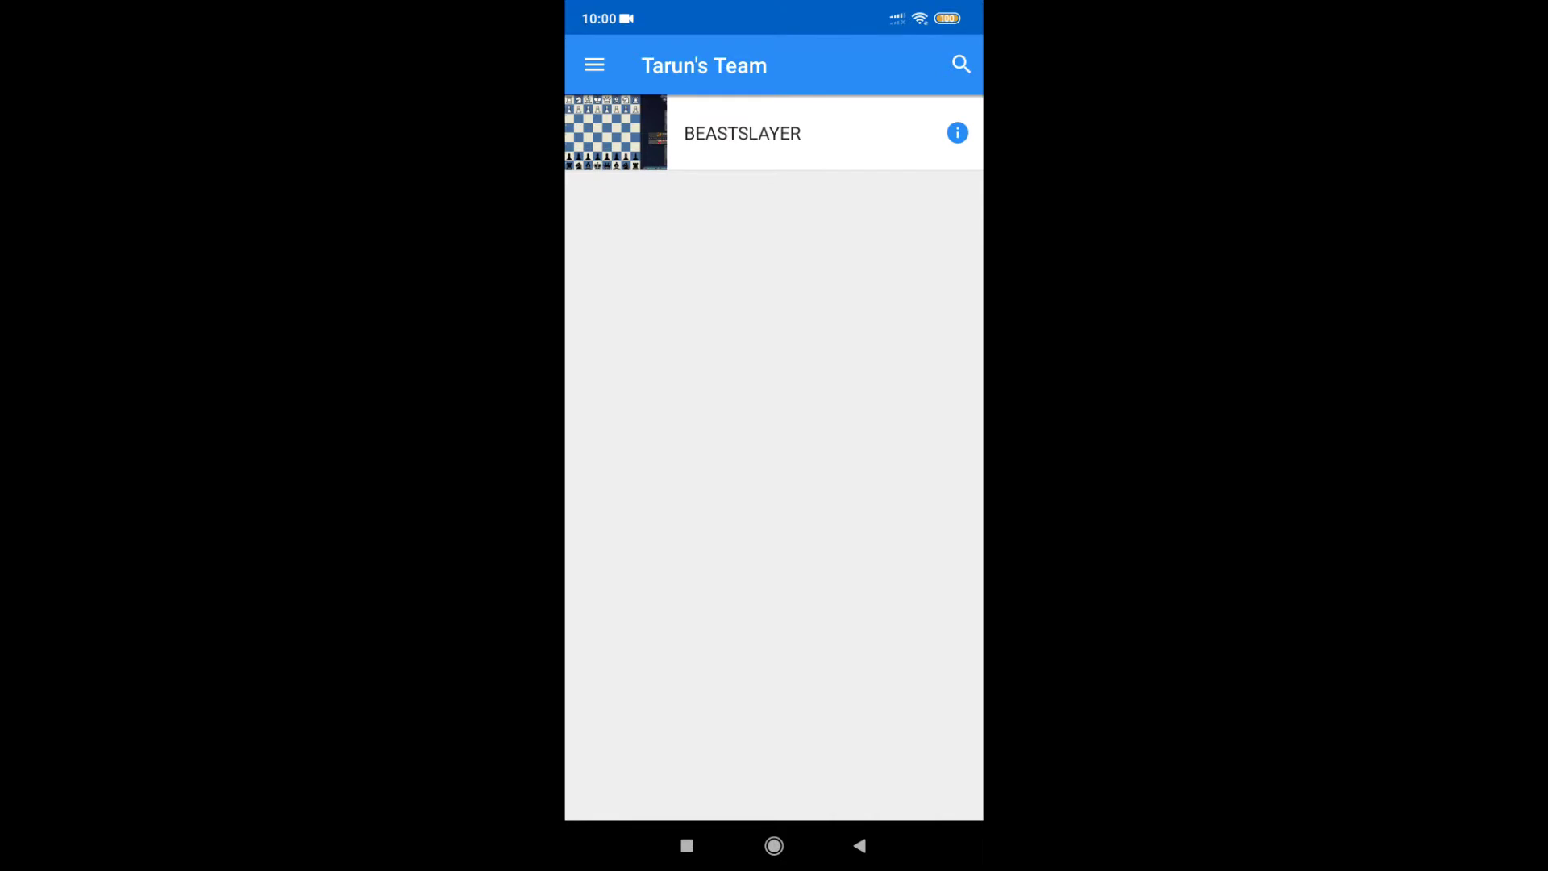
Open and close the navigation drawer, then tap BEASTSLAYER in the team list to connect
left_click(594, 64)
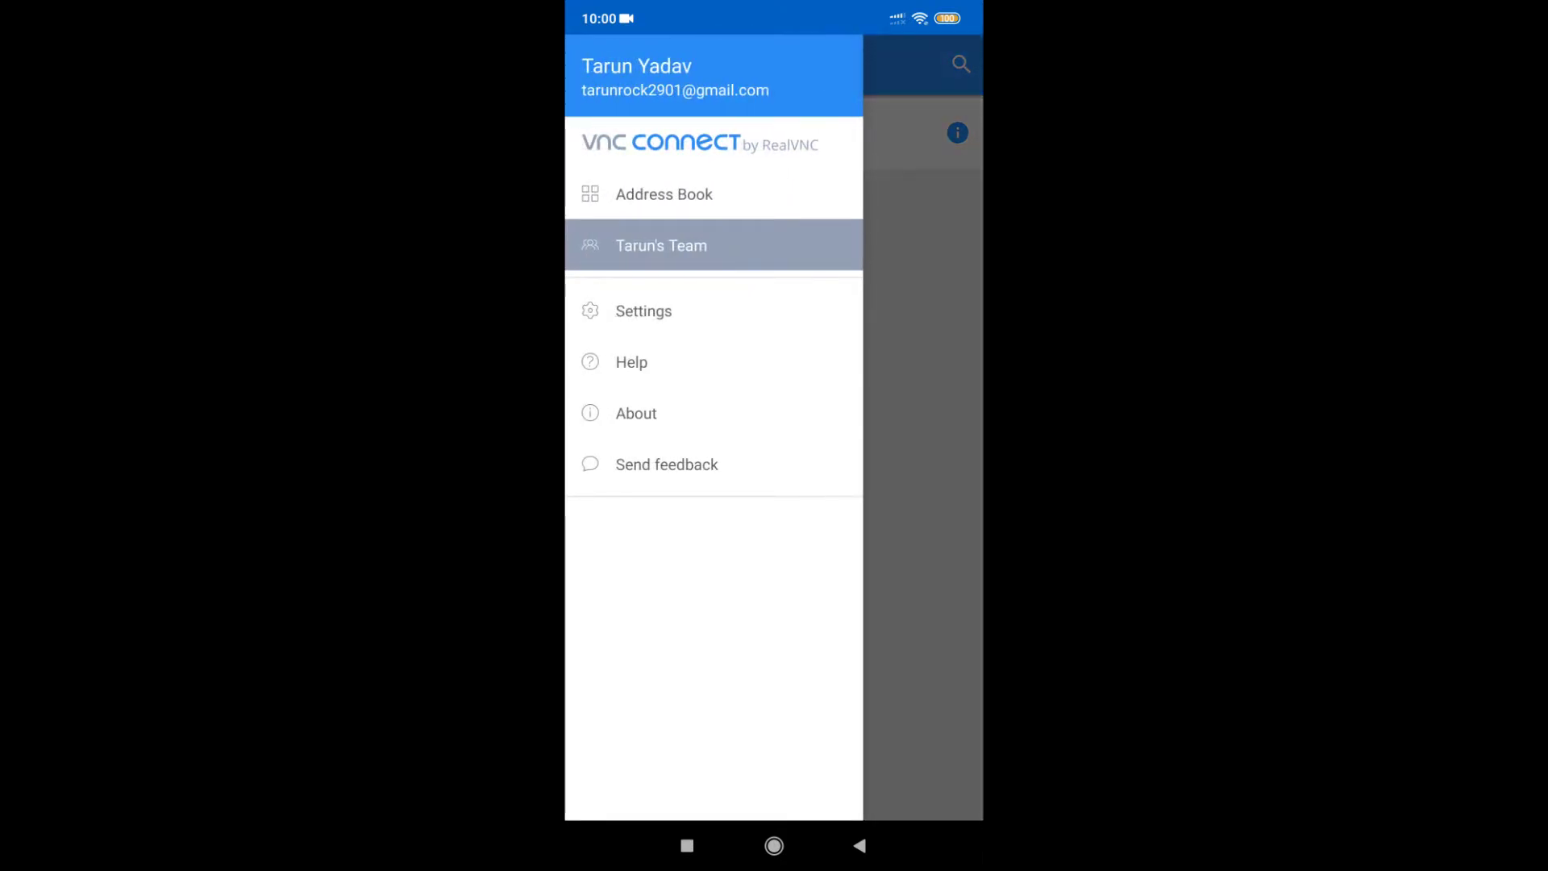
left_click(886, 484)
left_click(760, 134)
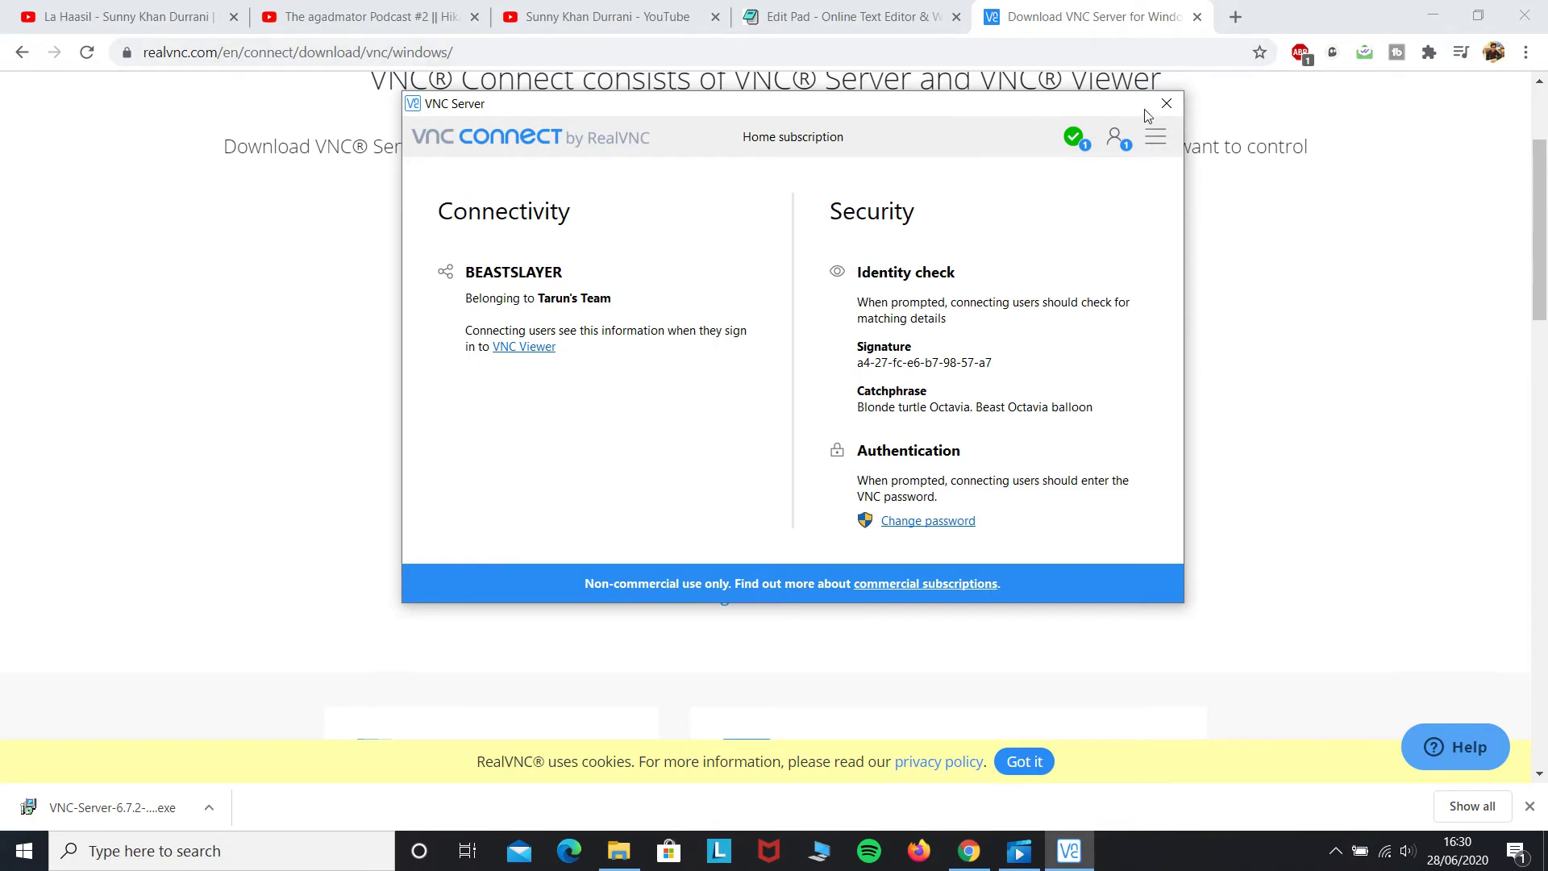
In a new tab, search 'youtuve', open YouTube from the results, then close the tab
left_click(1236, 18)
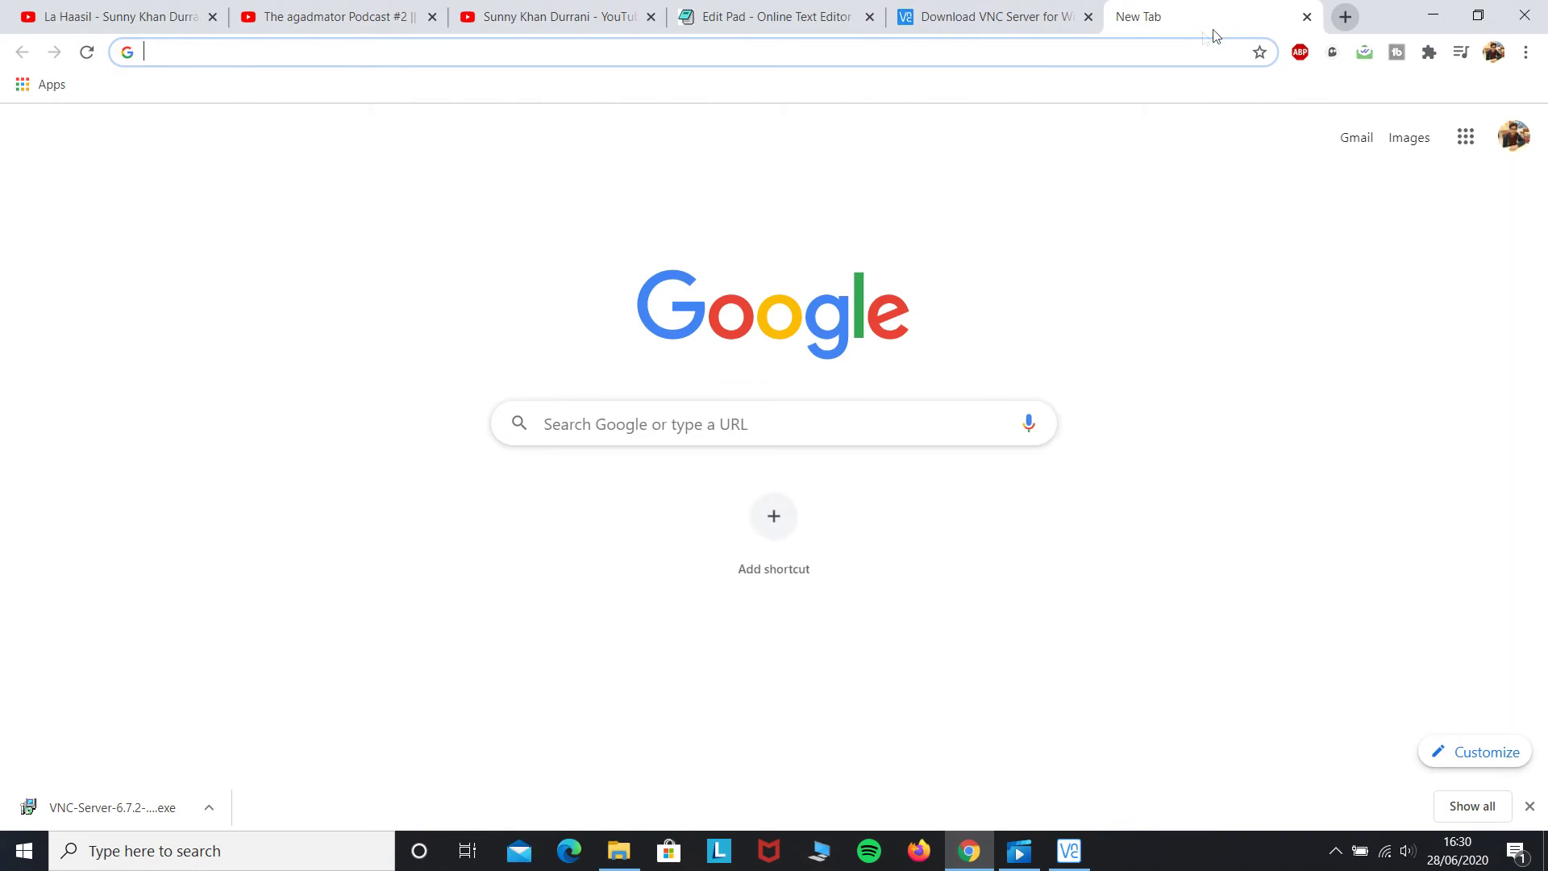
left_click(821, 57)
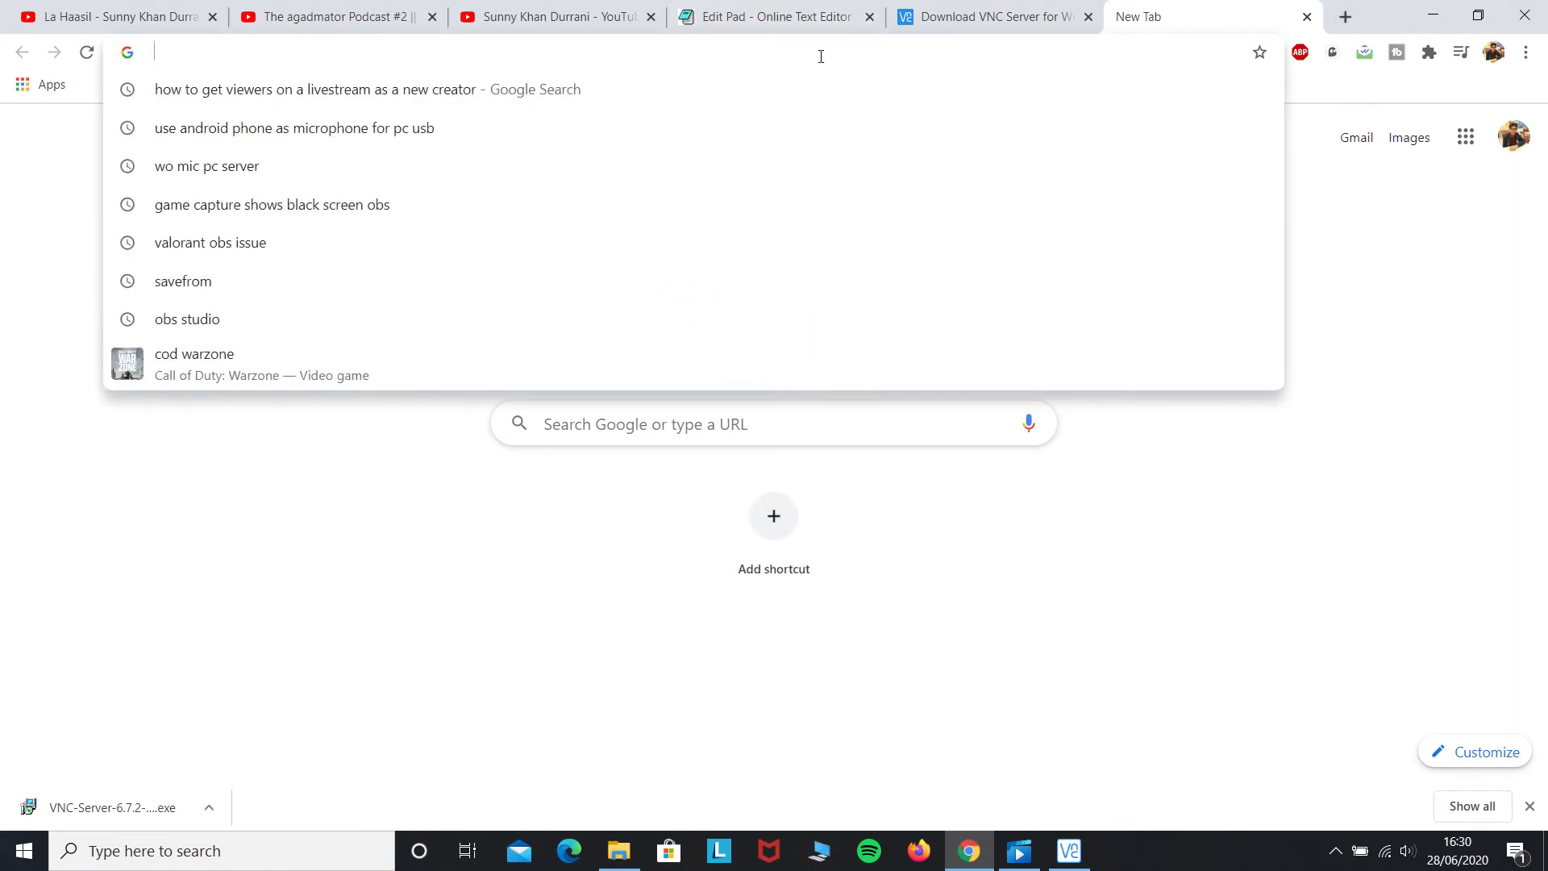
type("youtuve")
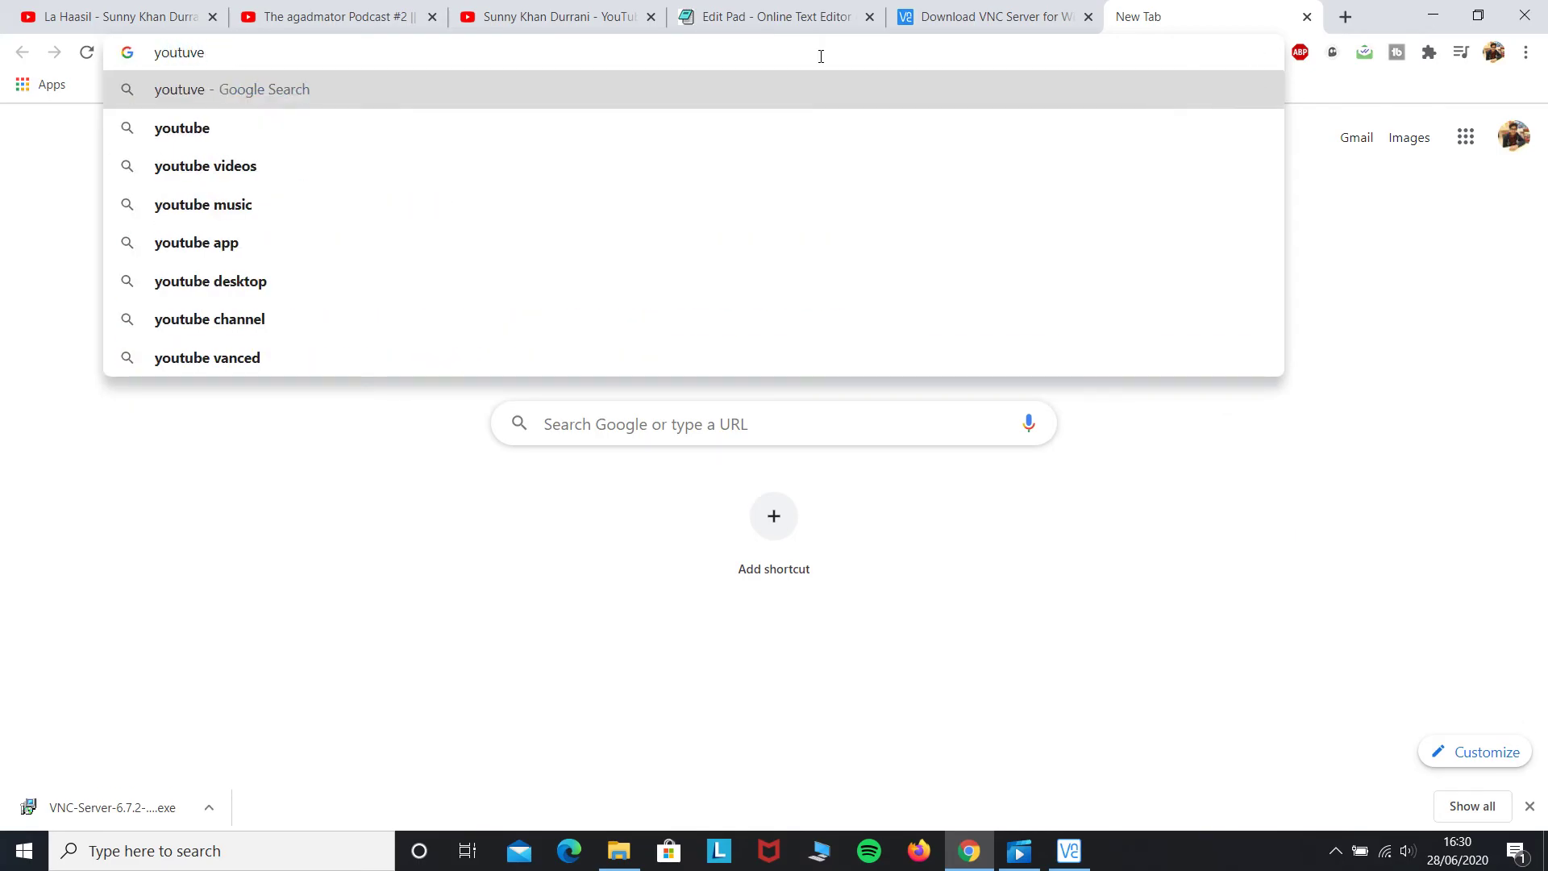
key("Return")
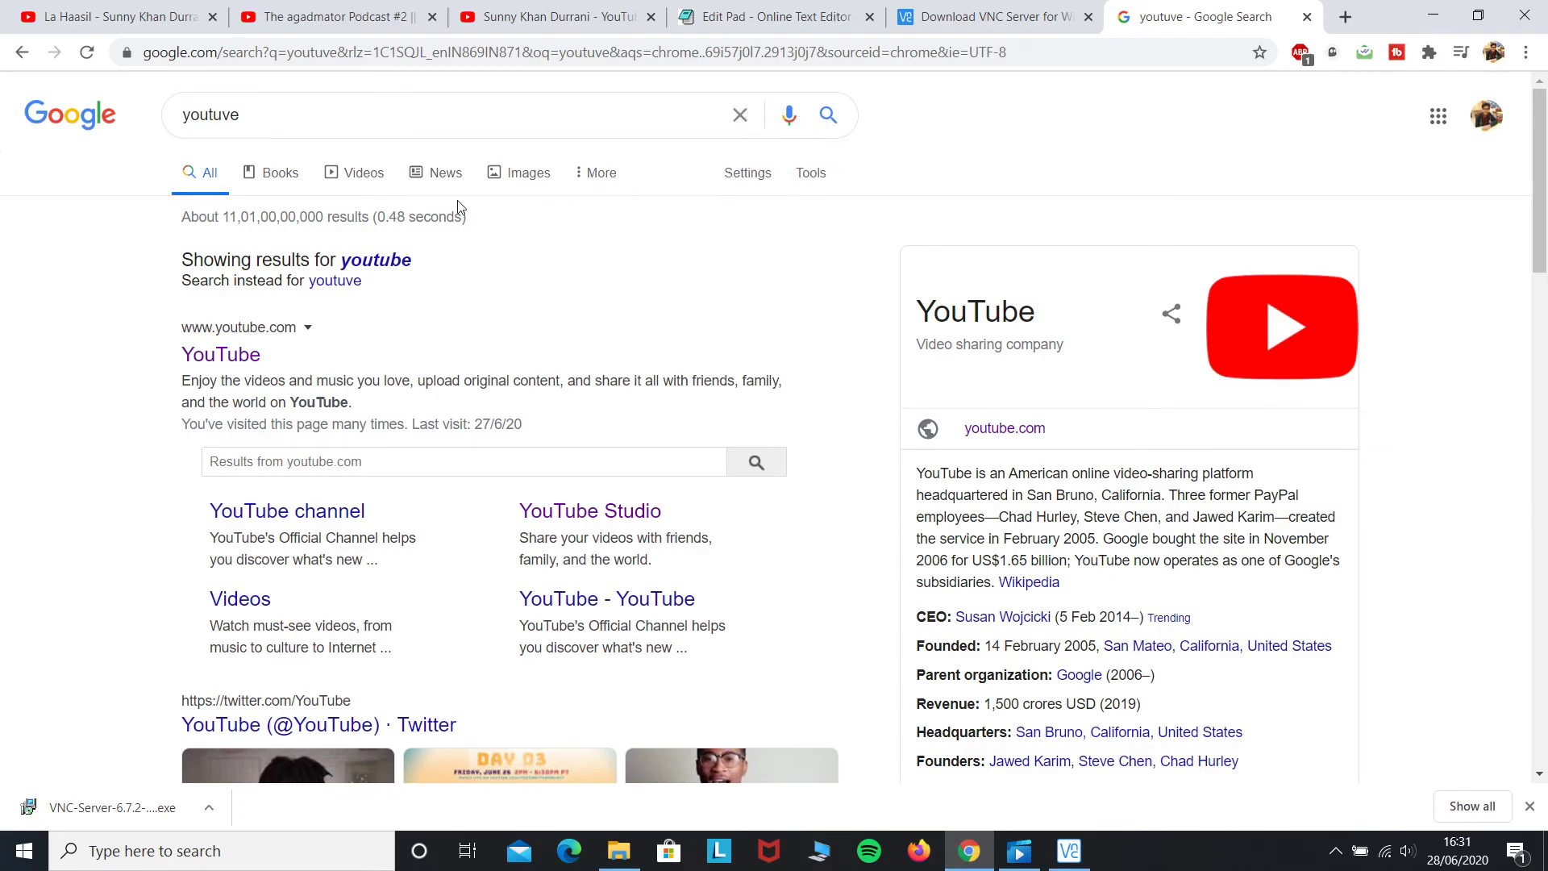
left_click(253, 348)
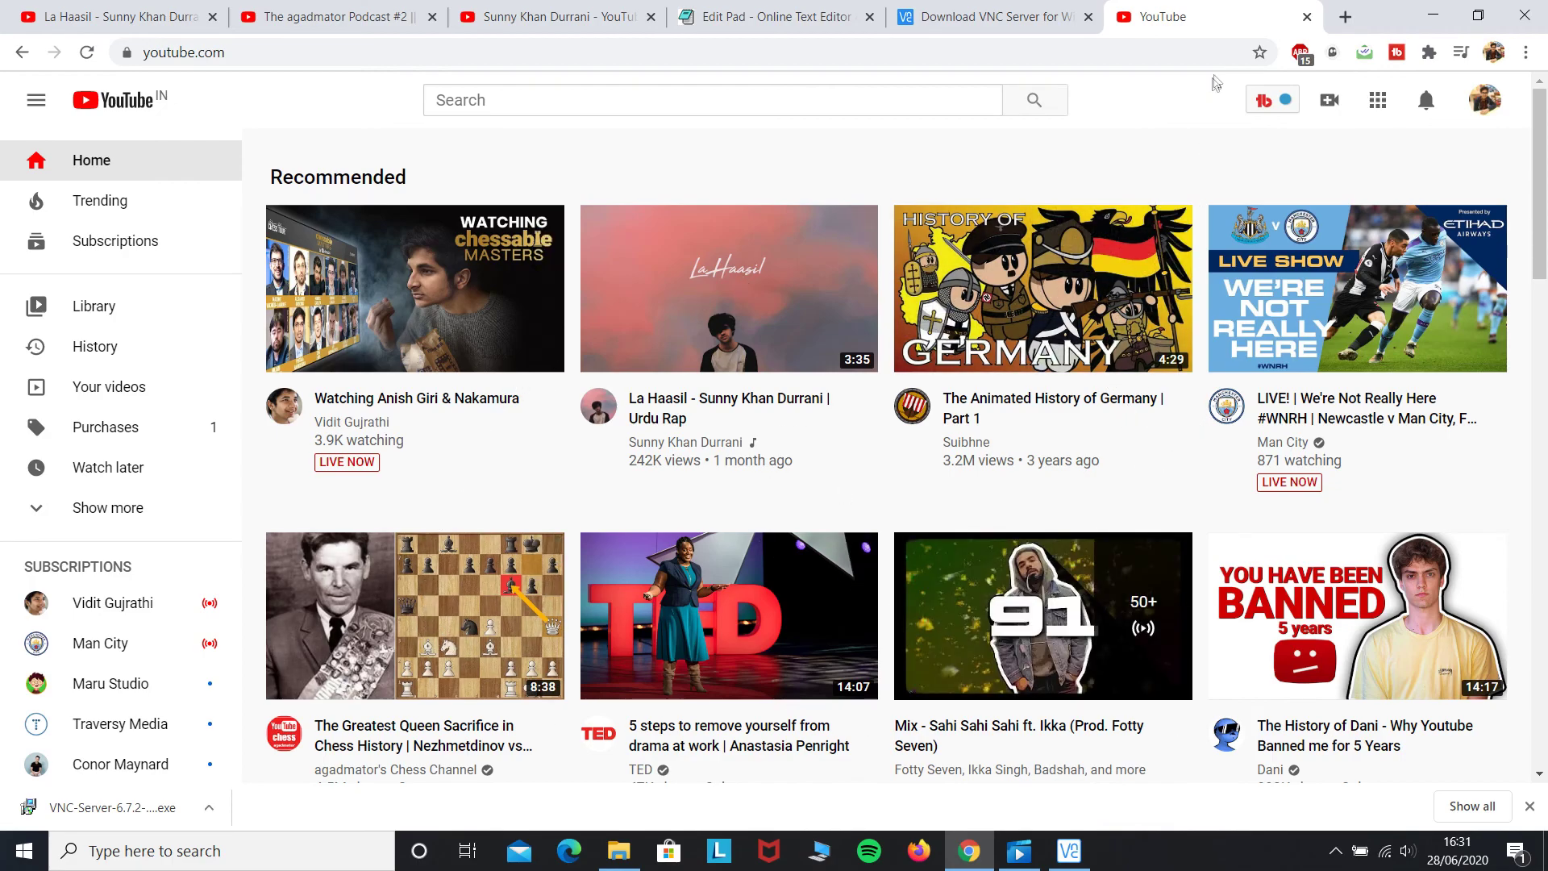
left_click(1306, 19)
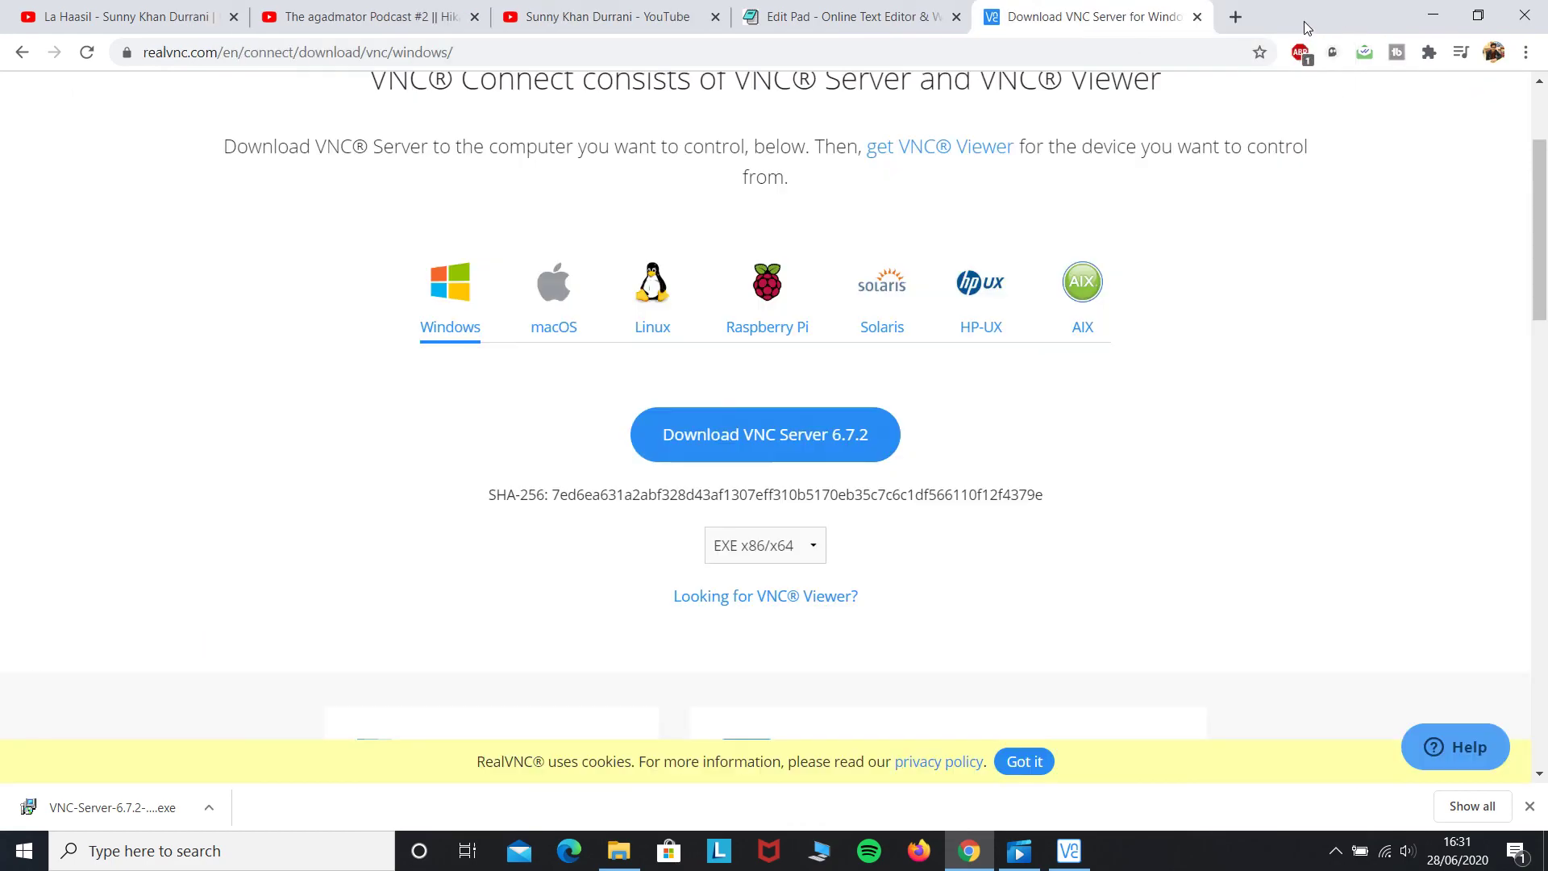